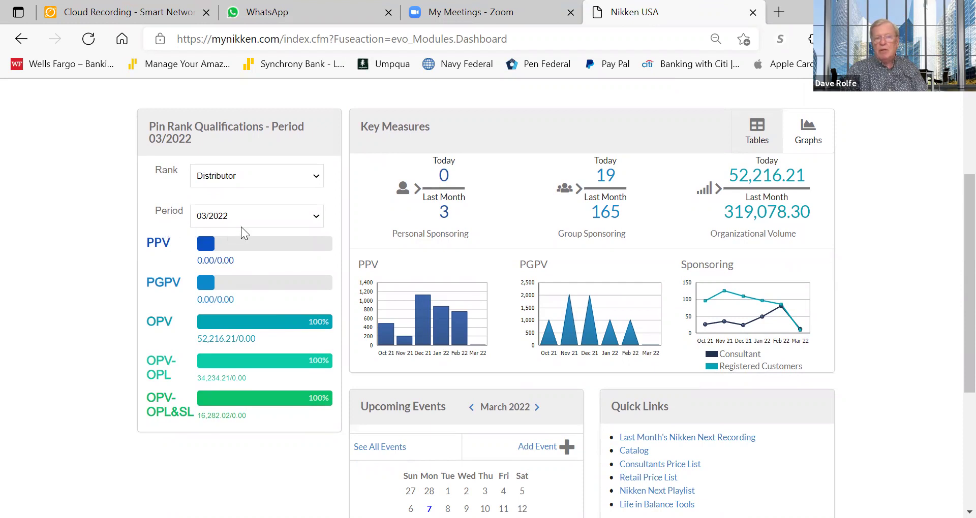
Step: Set the pin rank qualifications period to 02/2022 and view the PPV breakdown and the profile behind its 420.00 entry
{"action": "left_click", "coordinate": [319, 224]}
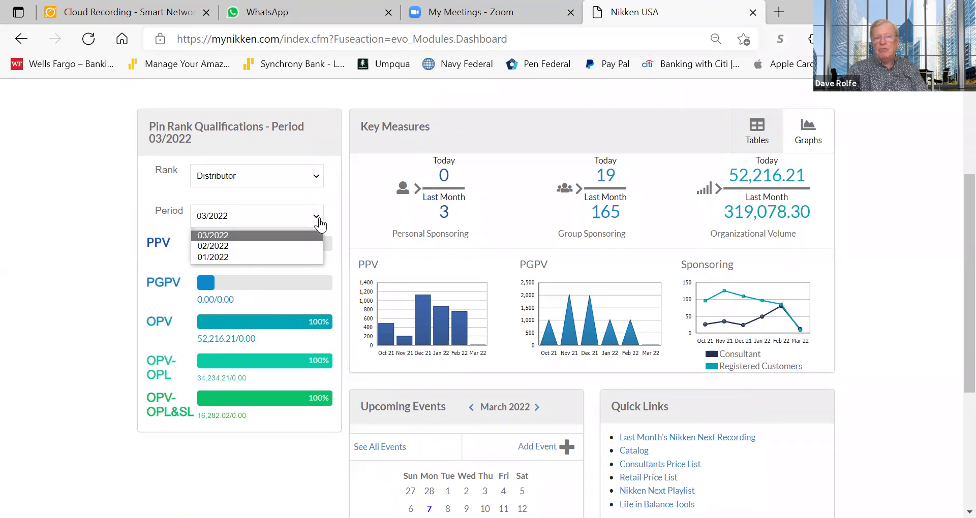
{"action": "left_click", "coordinate": [289, 246]}
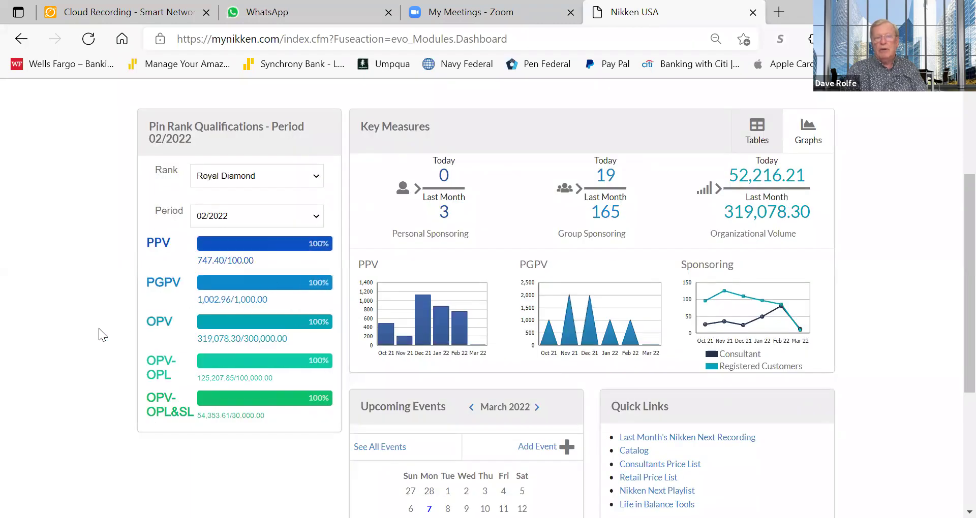
{"action": "left_click", "coordinate": [244, 243]}
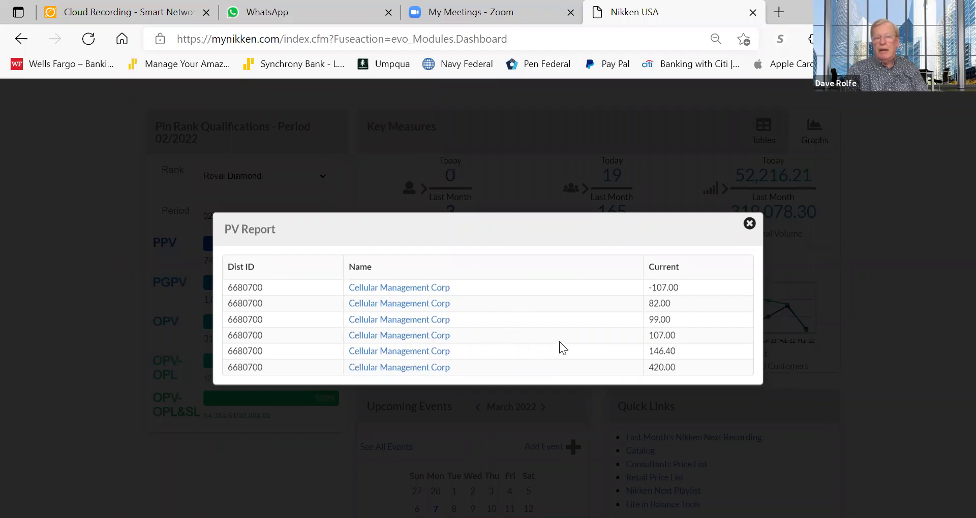
{"action": "left_click", "coordinate": [401, 368]}
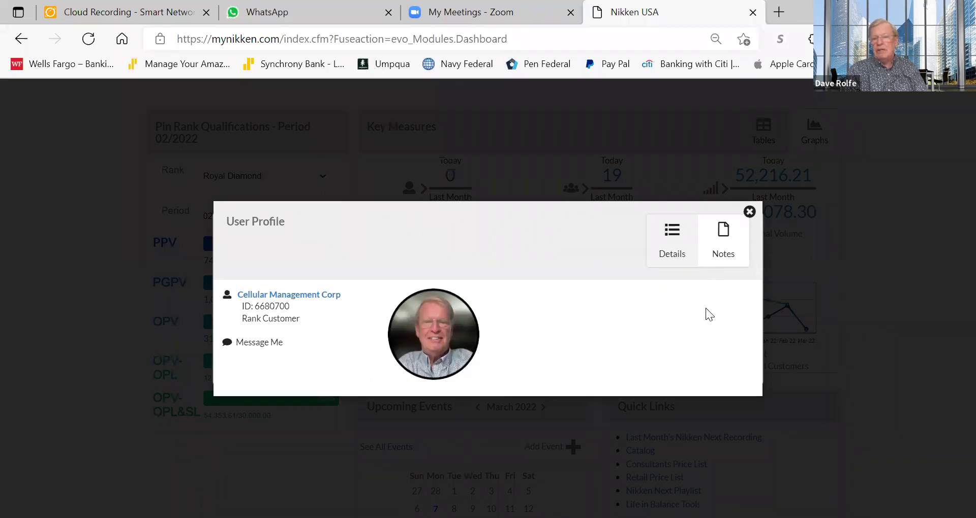
{"action": "left_click", "coordinate": [749, 213]}
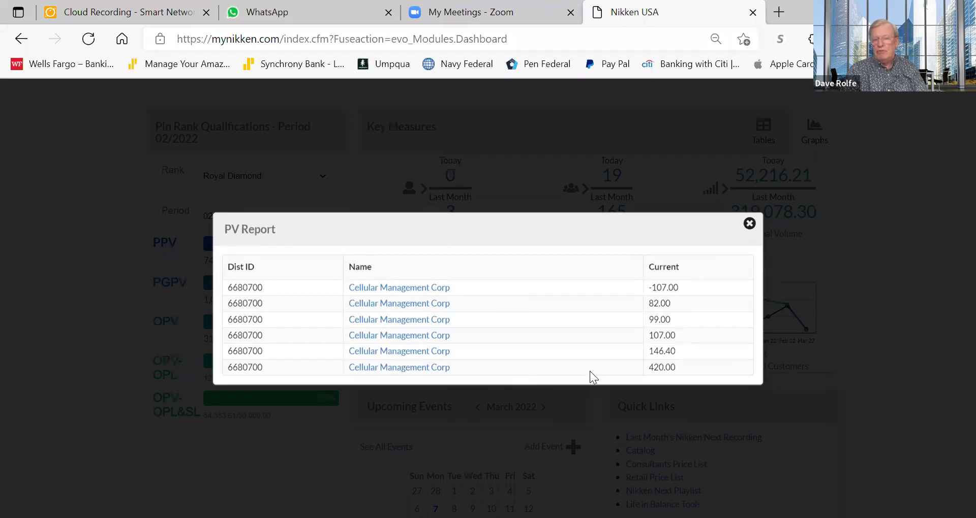
{"action": "left_click", "coordinate": [749, 224]}
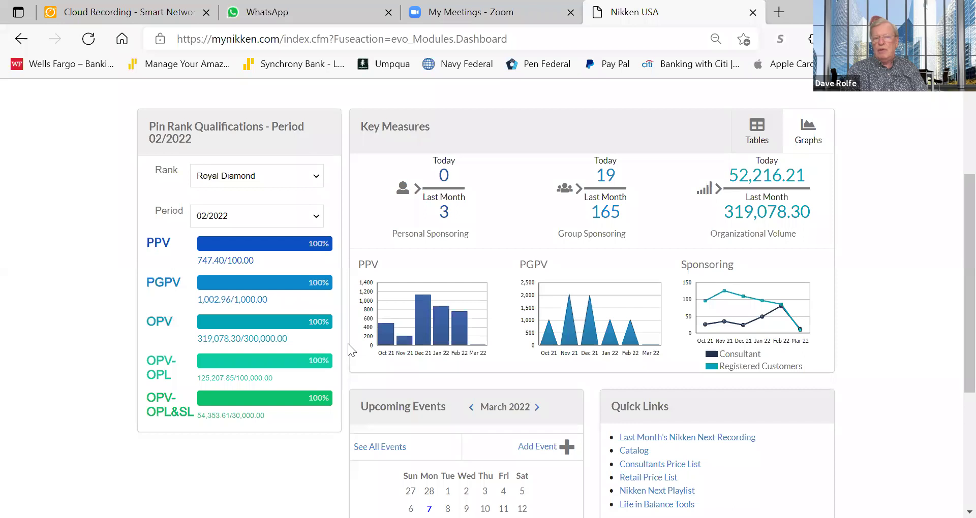
Step: Try to view the PGPV and OPV detail reports for period 02/2022
{"action": "left_click", "coordinate": [247, 282]}
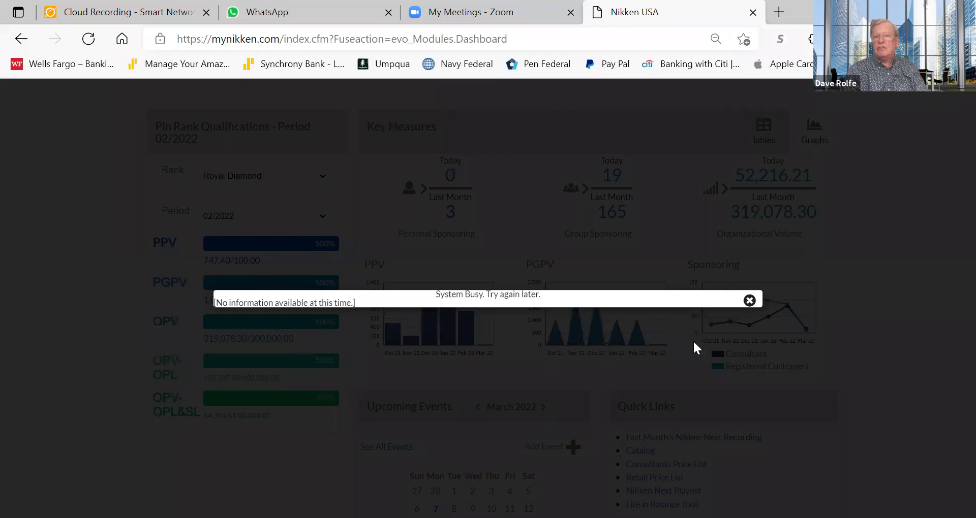
{"action": "left_click", "coordinate": [749, 301]}
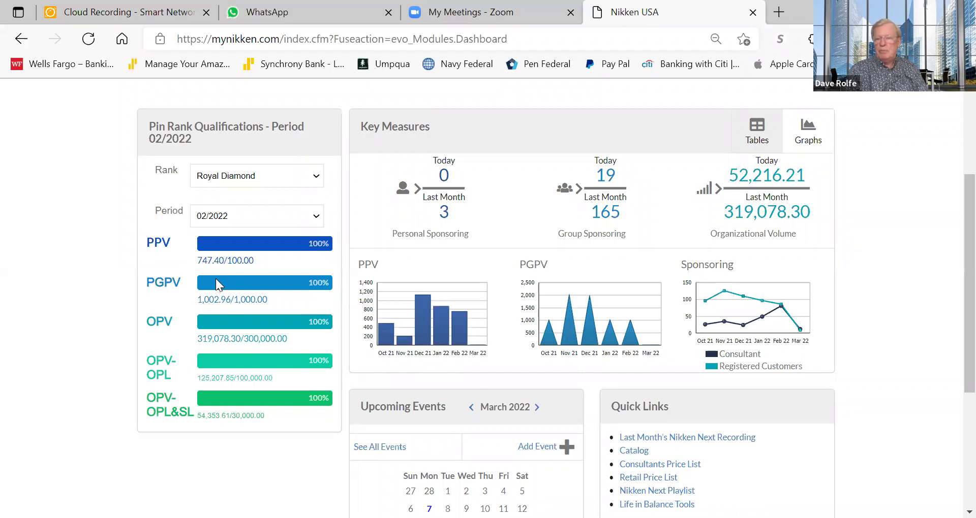
{"action": "left_click", "coordinate": [210, 321]}
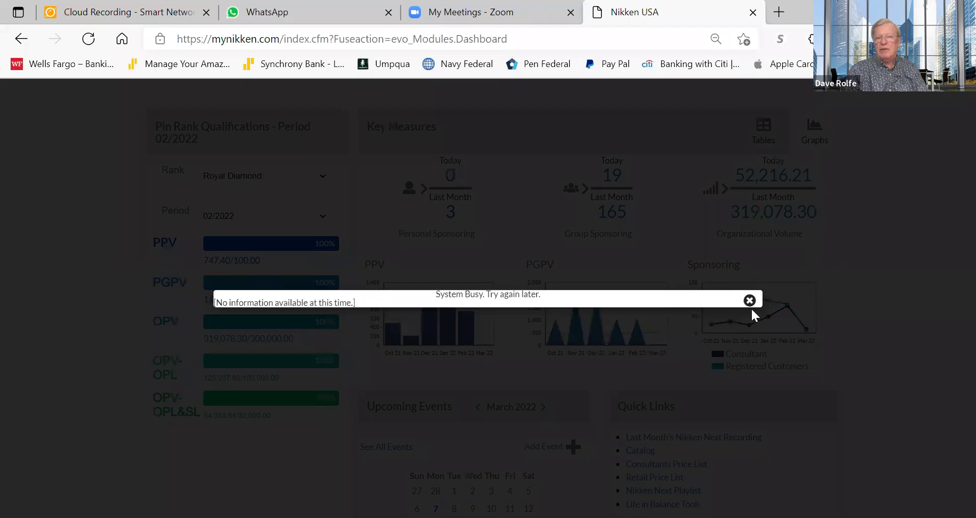
{"action": "left_click", "coordinate": [750, 301]}
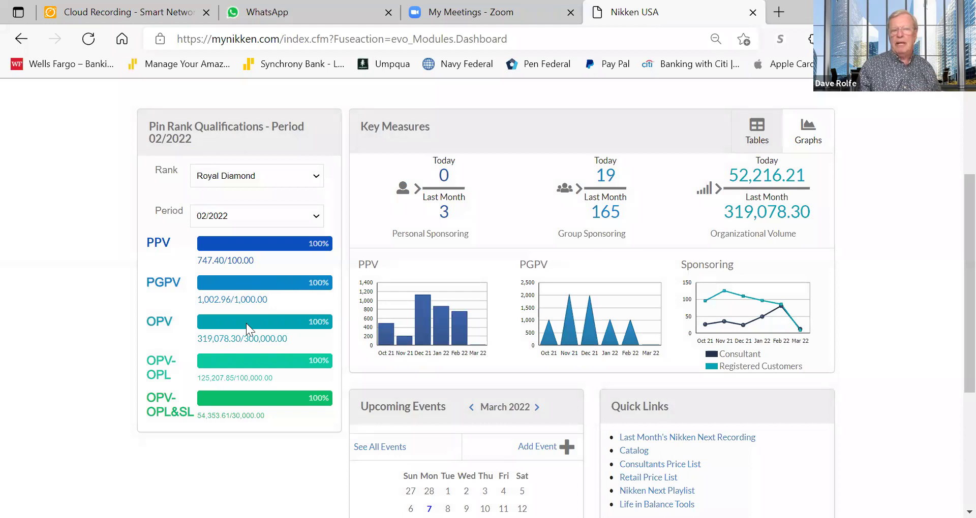
Step: Sign out of the account and log back in with the saved credentials
{"action": "scroll", "coordinate": [533, 281], "scroll_direction": "up", "scroll_amount": 3}
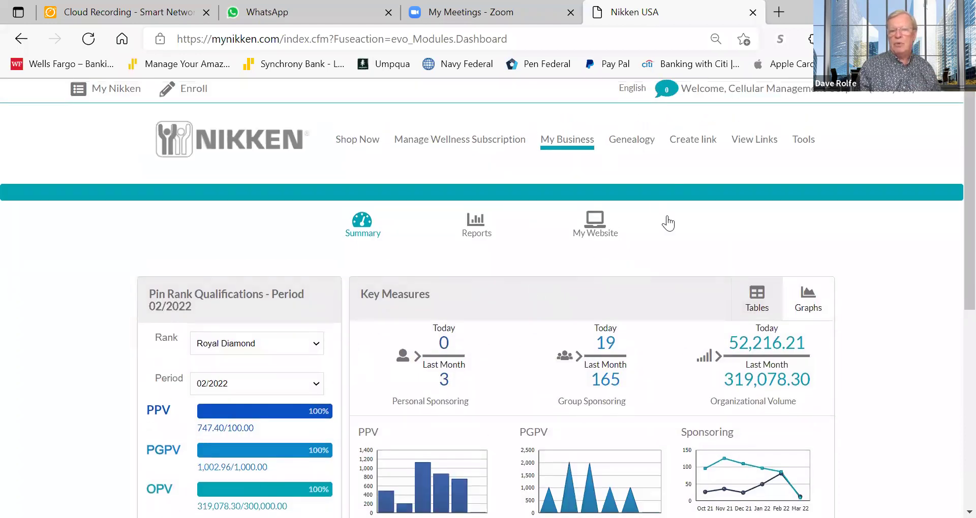
{"action": "left_click", "coordinate": [787, 99]}
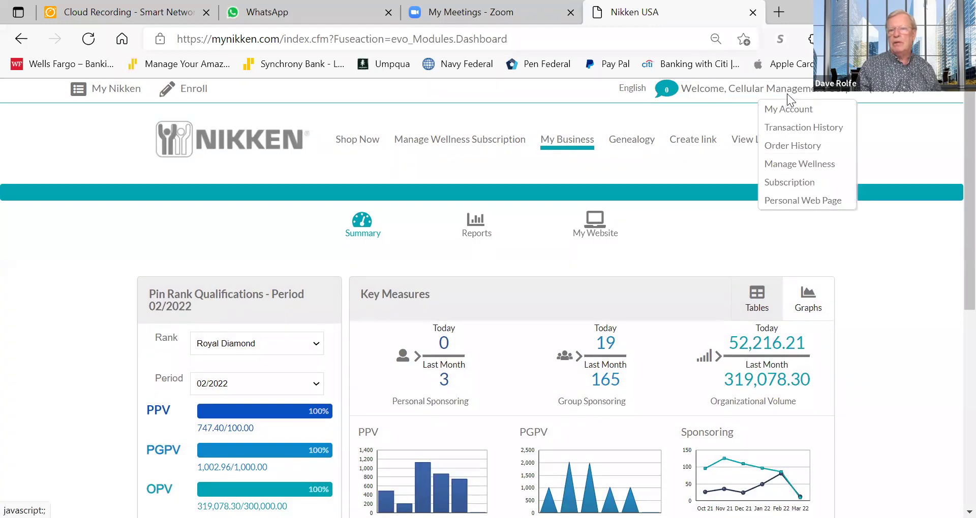
{"action": "left_click", "coordinate": [793, 228]}
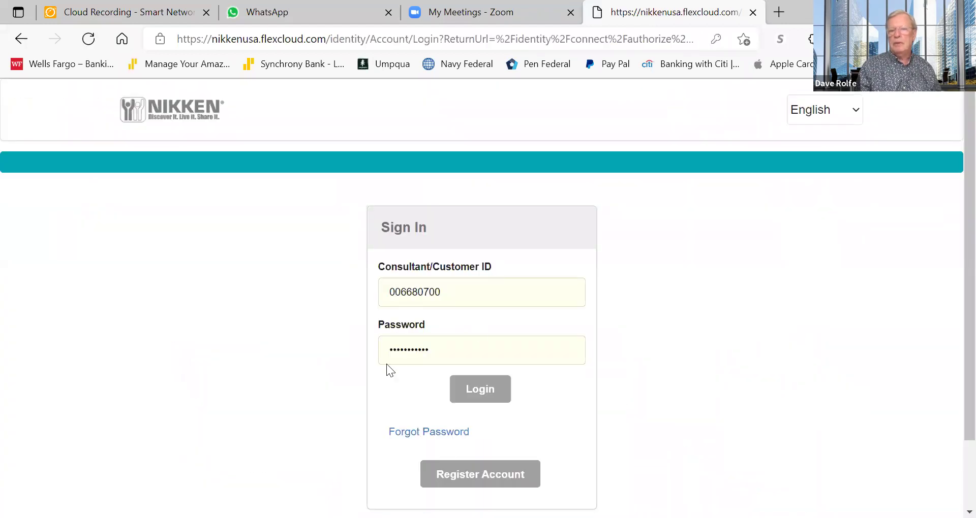
{"action": "left_click", "coordinate": [489, 395]}
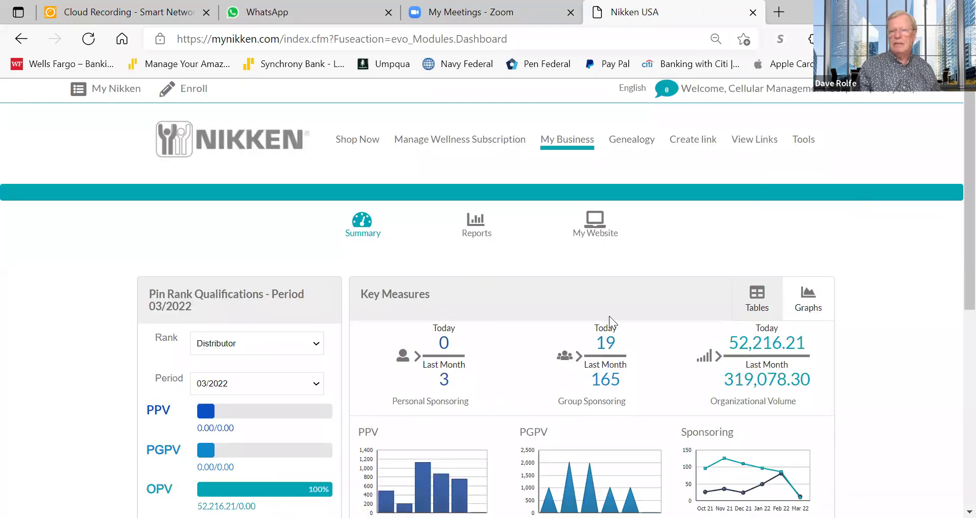
Step: Set the pin rank qualifications period to 02/2022 and view the PGPV and OPV detail reports
{"action": "scroll", "coordinate": [609, 316], "scroll_direction": "down", "scroll_amount": 2}
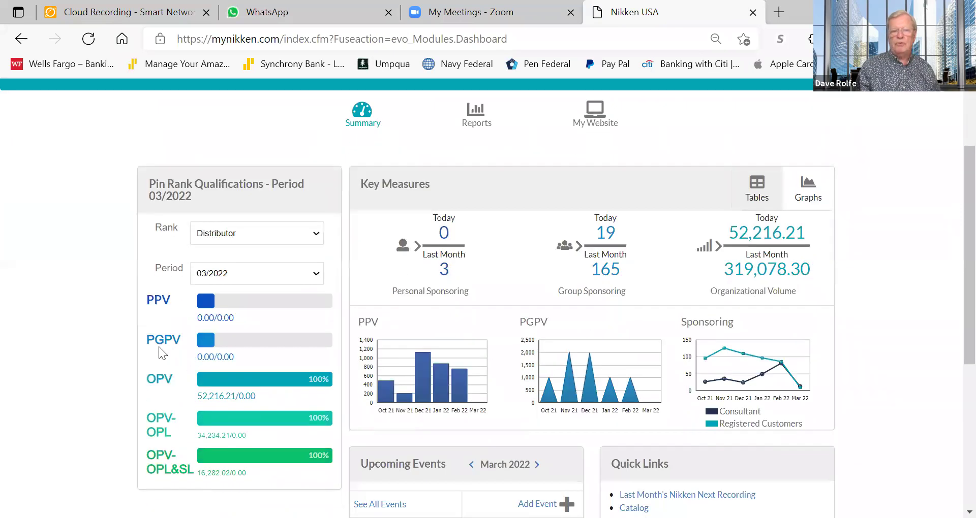
{"action": "left_click", "coordinate": [316, 277]}
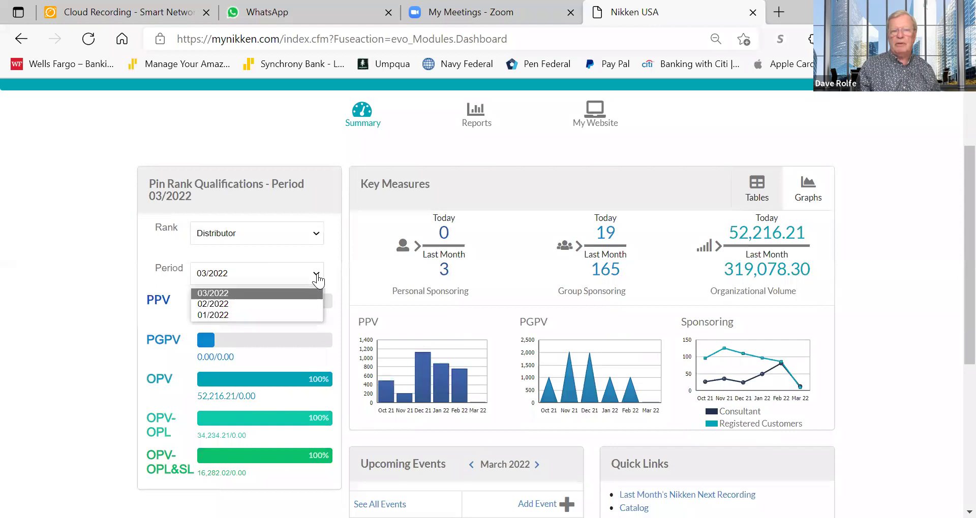
{"action": "left_click", "coordinate": [212, 304]}
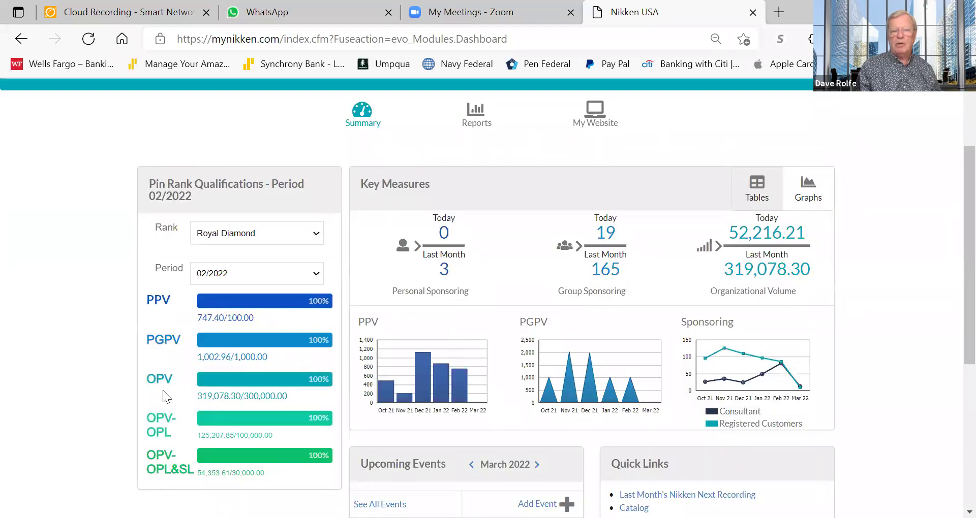
{"action": "left_click", "coordinate": [232, 341]}
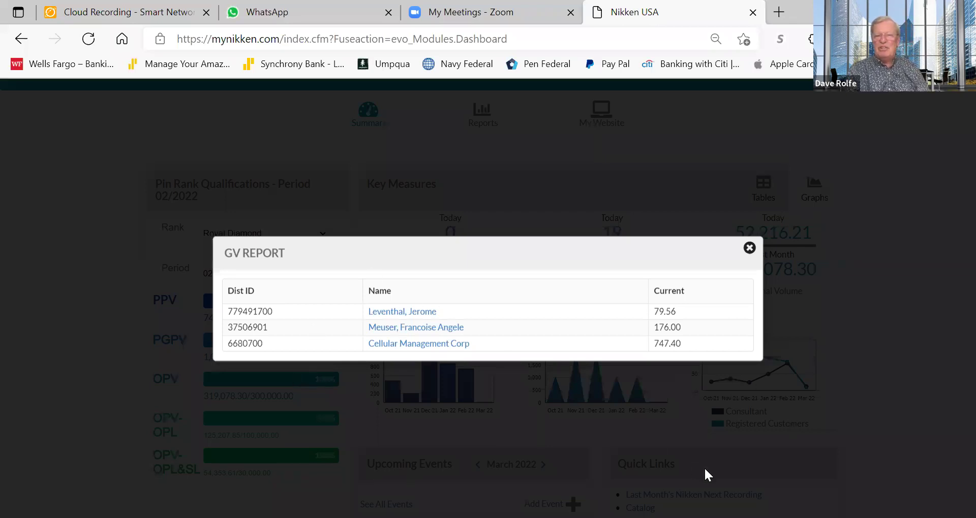
{"action": "left_click", "coordinate": [749, 250]}
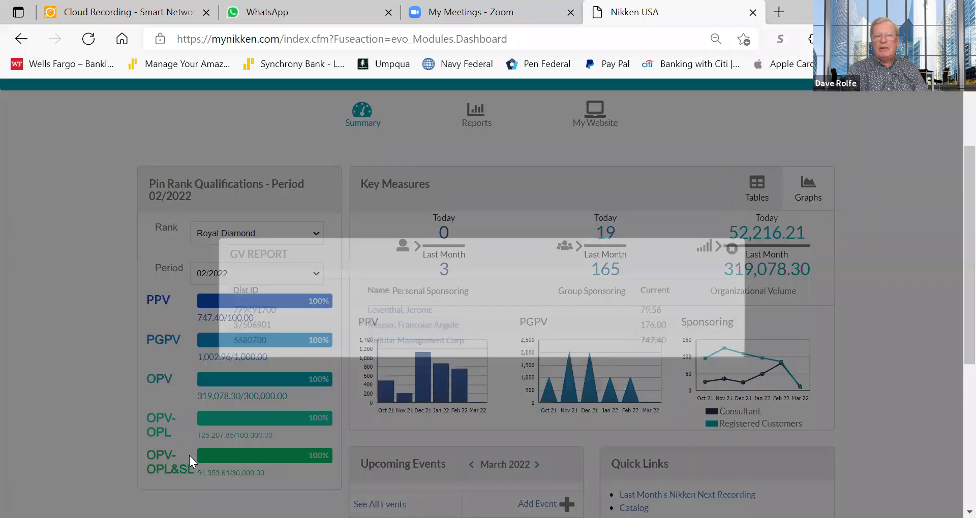
{"action": "left_click", "coordinate": [254, 380]}
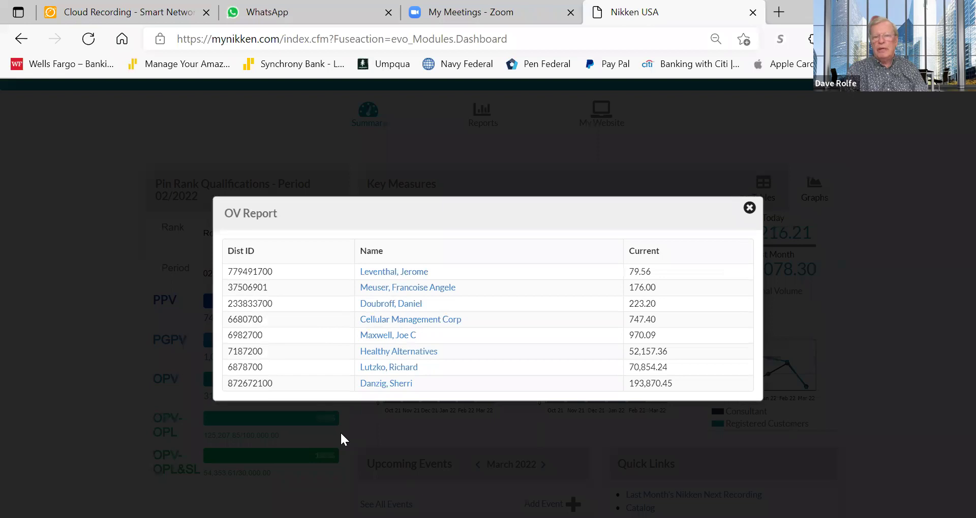
{"action": "left_click", "coordinate": [749, 208]}
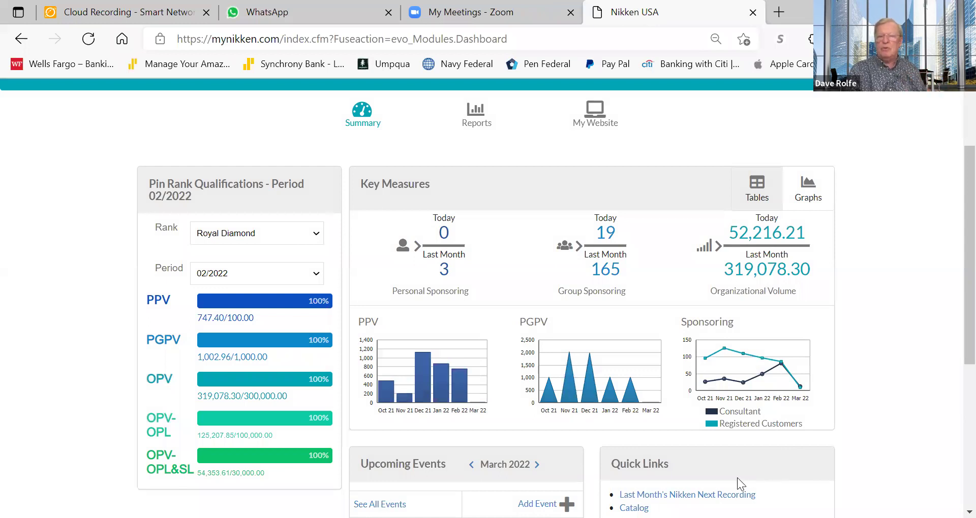
Step: Open the My Account page and review the account, message, shipping and payment settings down to Account Activity
{"action": "scroll", "coordinate": [737, 478], "scroll_direction": "up", "scroll_amount": 3}
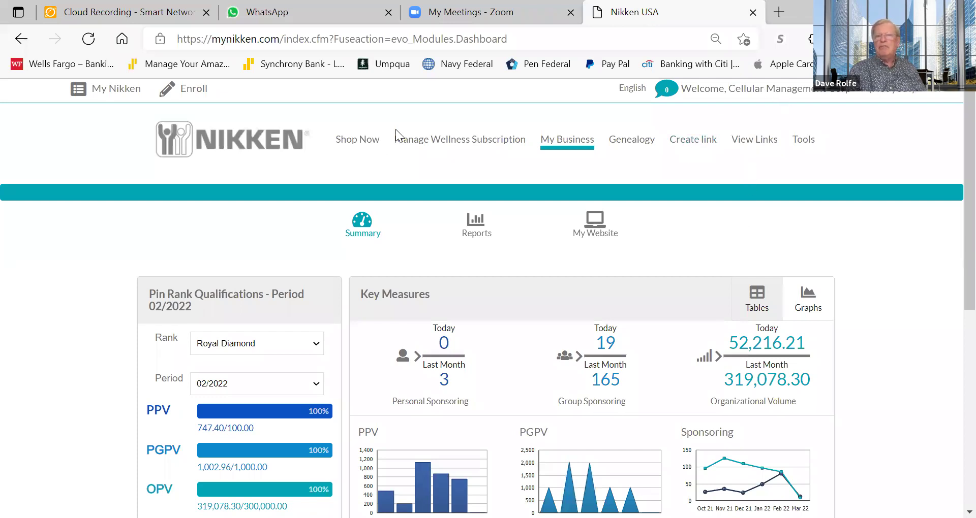
{"action": "left_click", "coordinate": [775, 96]}
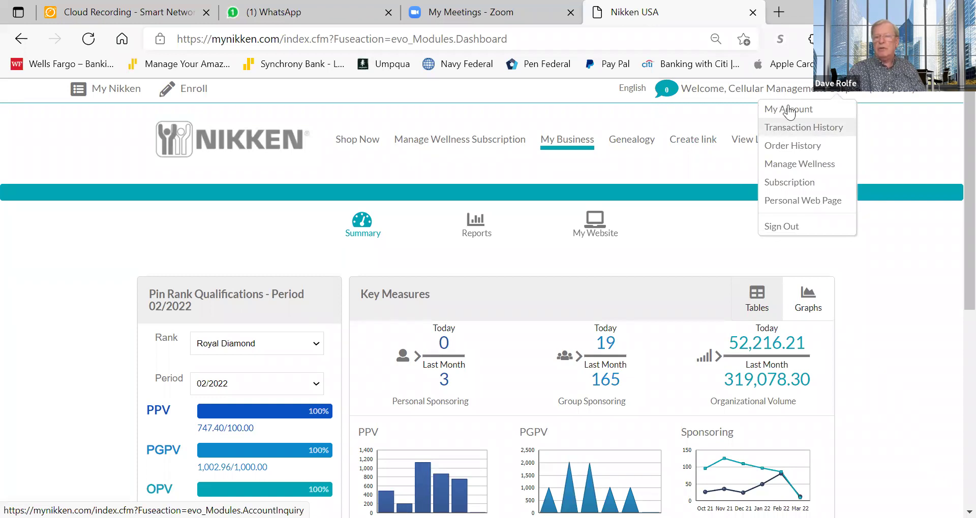
{"action": "left_click", "coordinate": [789, 111]}
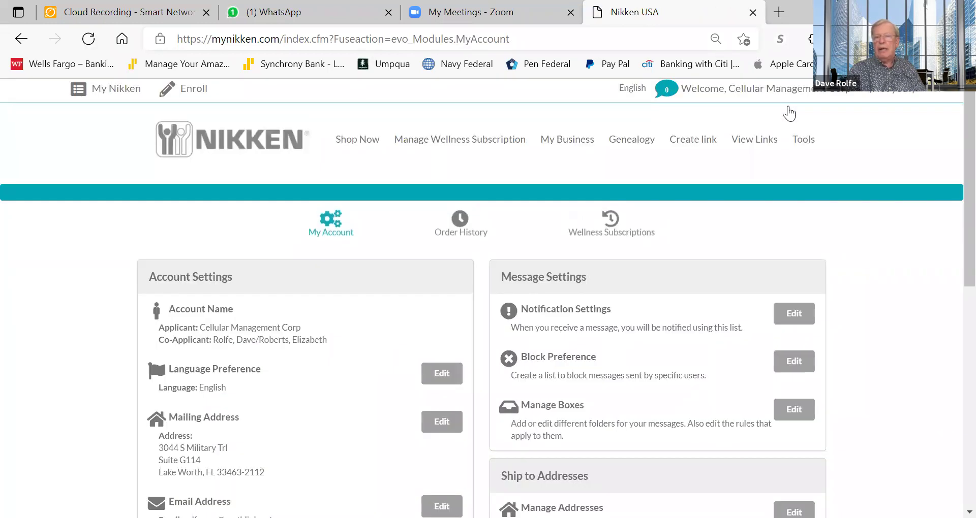
{"action": "scroll", "coordinate": [954, 284], "scroll_direction": "down", "scroll_amount": 2}
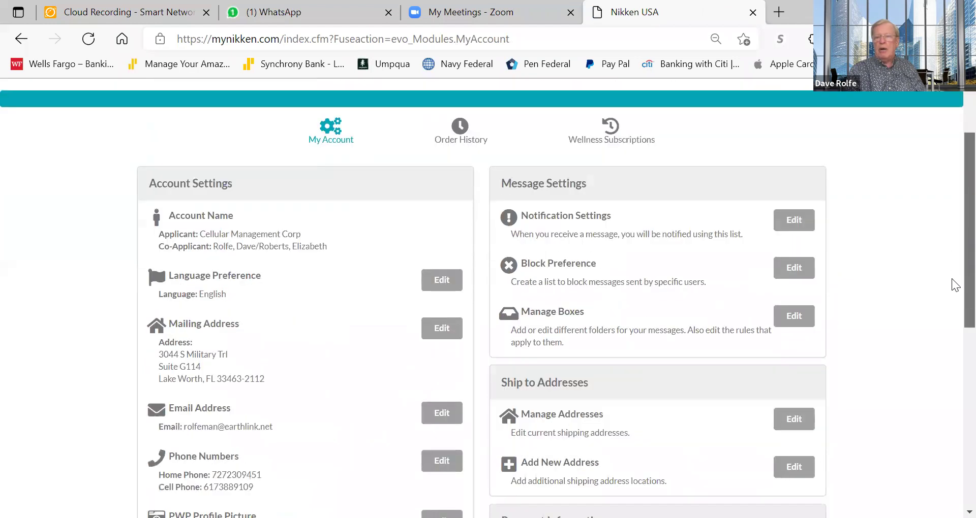
{"action": "scroll", "coordinate": [955, 285], "scroll_direction": "down", "scroll_amount": 7}
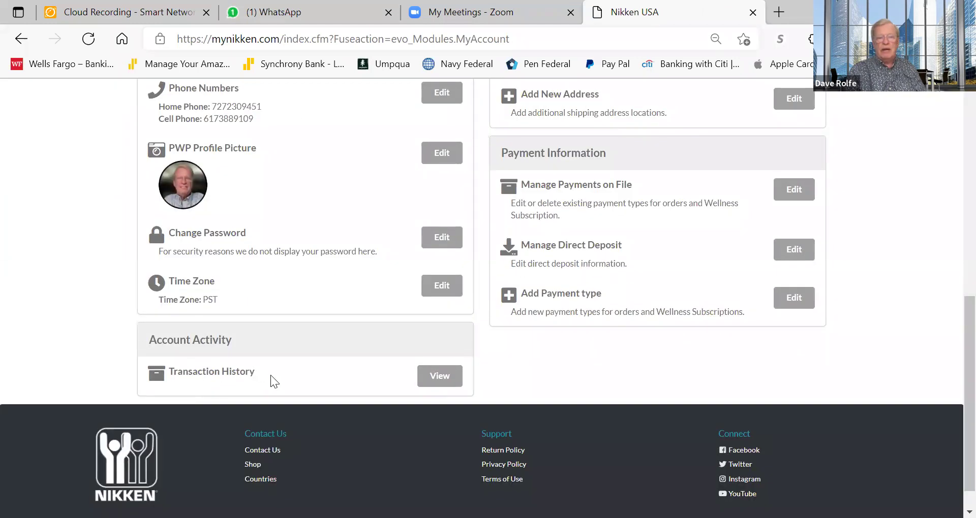
Step: View the account's Transaction History from Account Activity and again through the account owner's options
{"action": "left_click", "coordinate": [423, 379]}
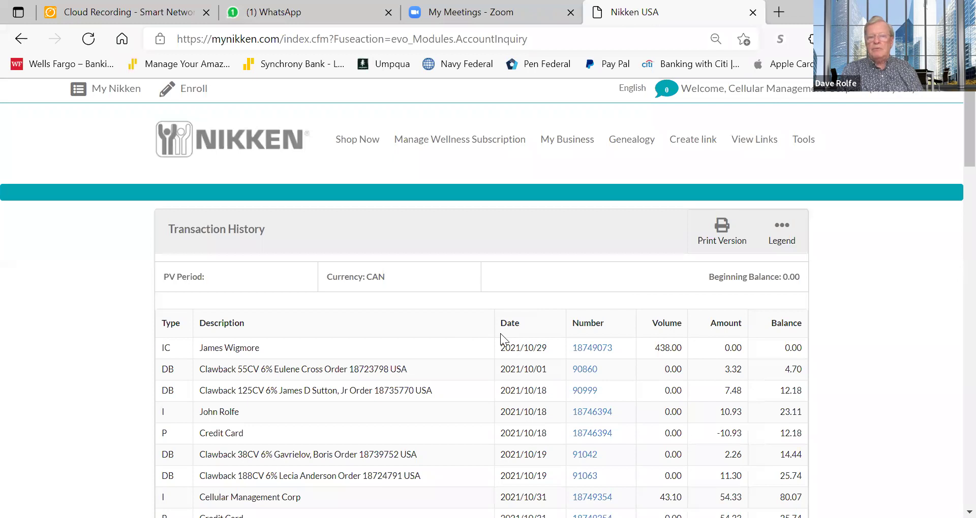
{"action": "left_click", "coordinate": [787, 95]}
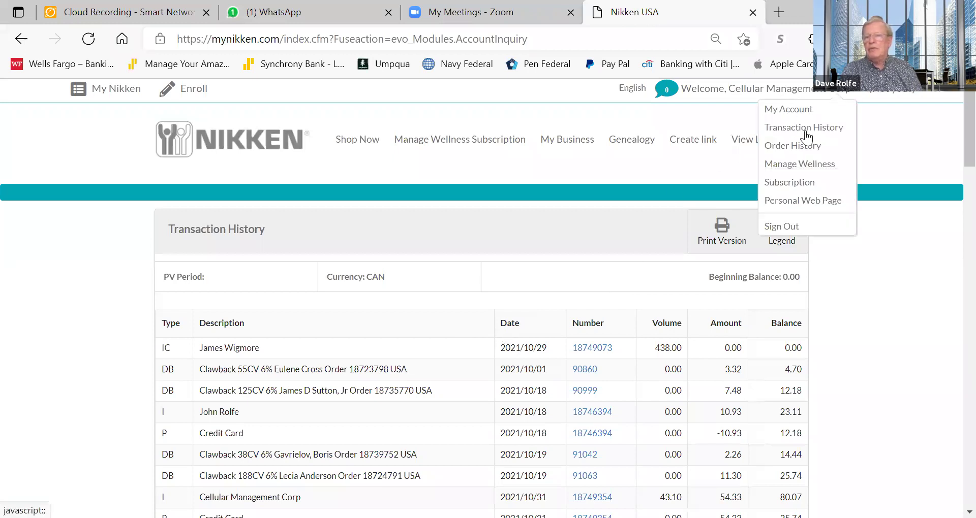
{"action": "left_click", "coordinate": [805, 132]}
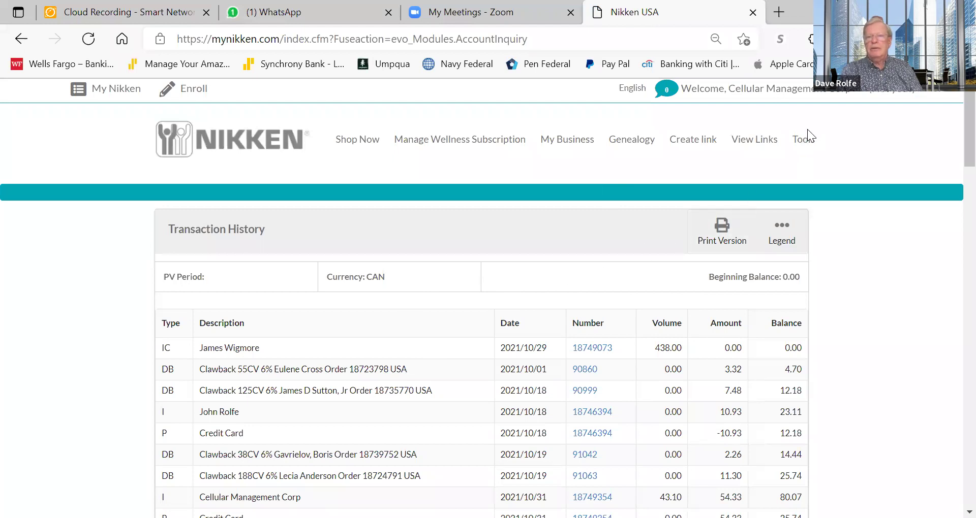
Step: Return to the My Nikken dashboard, start a Cart Link named "Relax", and go back to its link setup form
{"action": "left_click", "coordinate": [82, 93]}
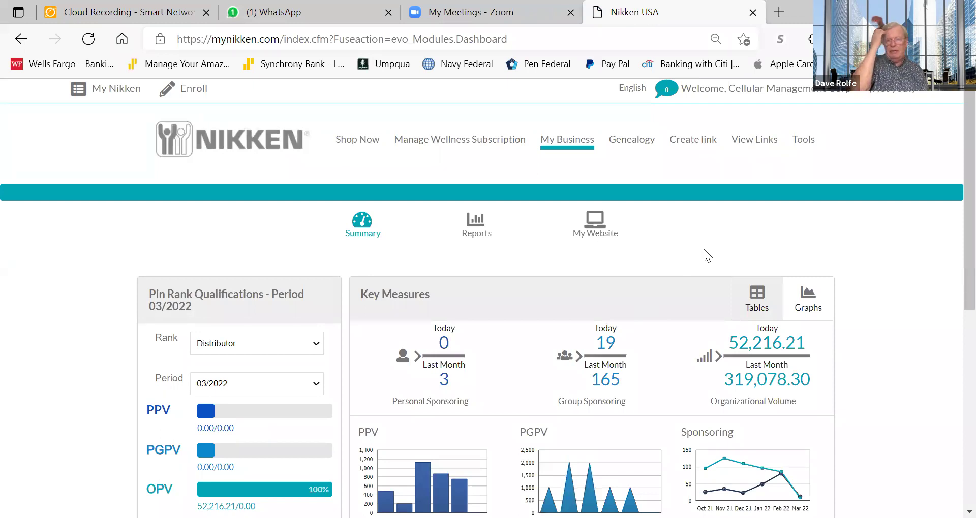
{"action": "left_click", "coordinate": [690, 145]}
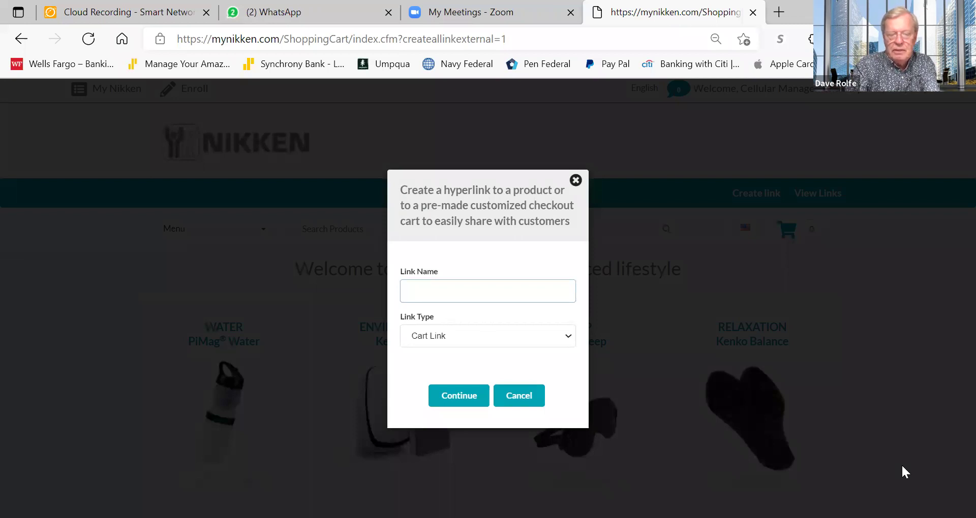
{"action": "type", "text": "Relax"}
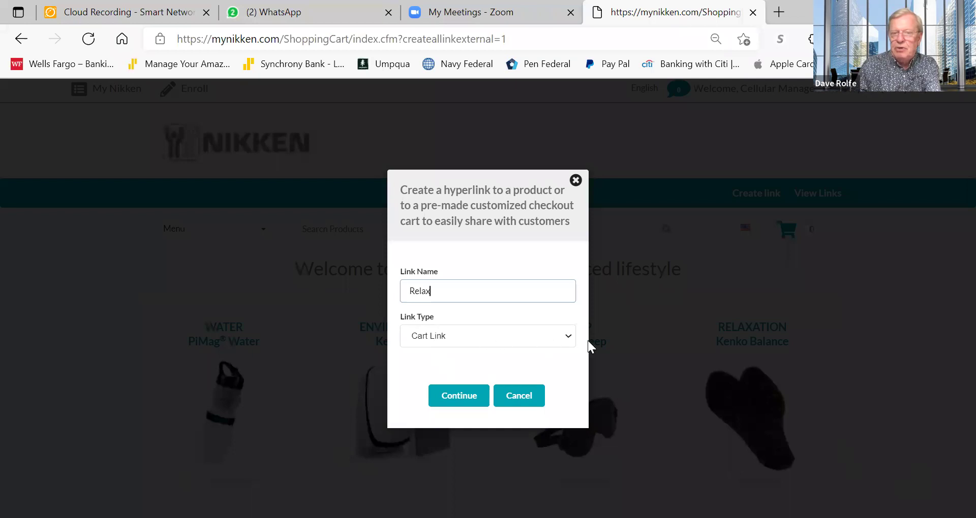
{"action": "left_click", "coordinate": [570, 336]}
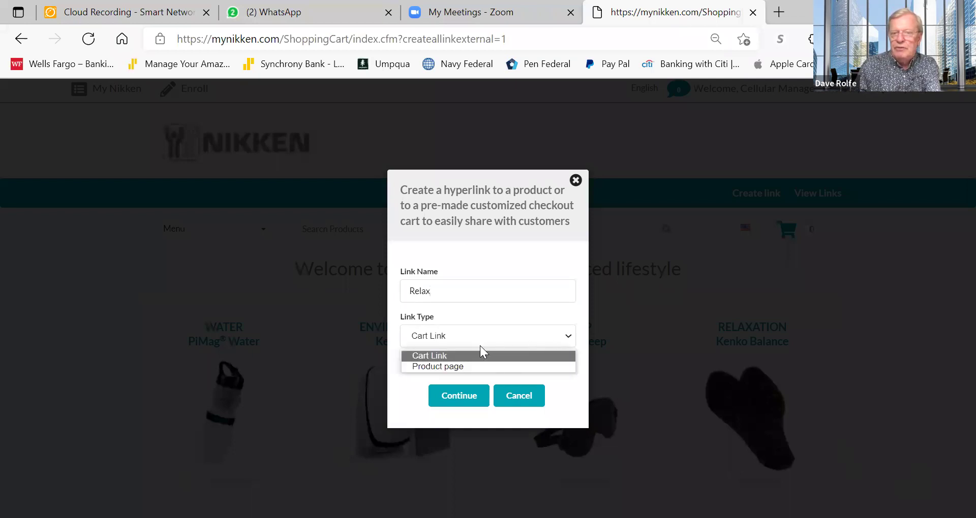
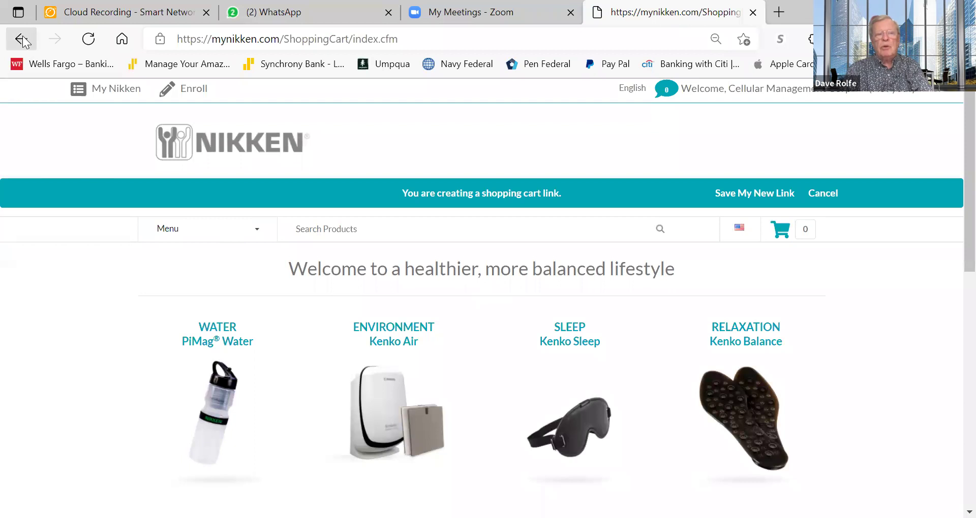
{"action": "left_click", "coordinate": [22, 41]}
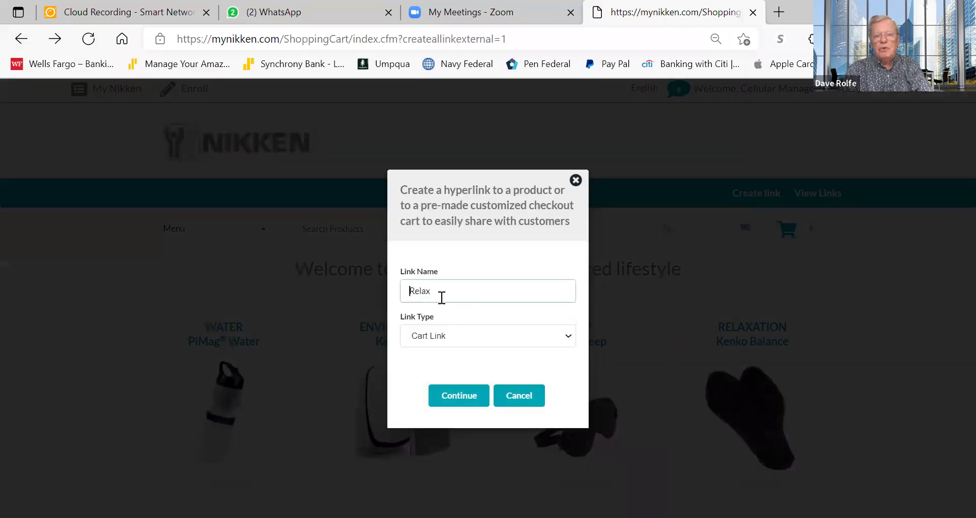
Step: Change the "Relax" link to the Product page type and create it for the Kenko Seat in the Relaxation category
{"action": "left_click", "coordinate": [566, 339]}
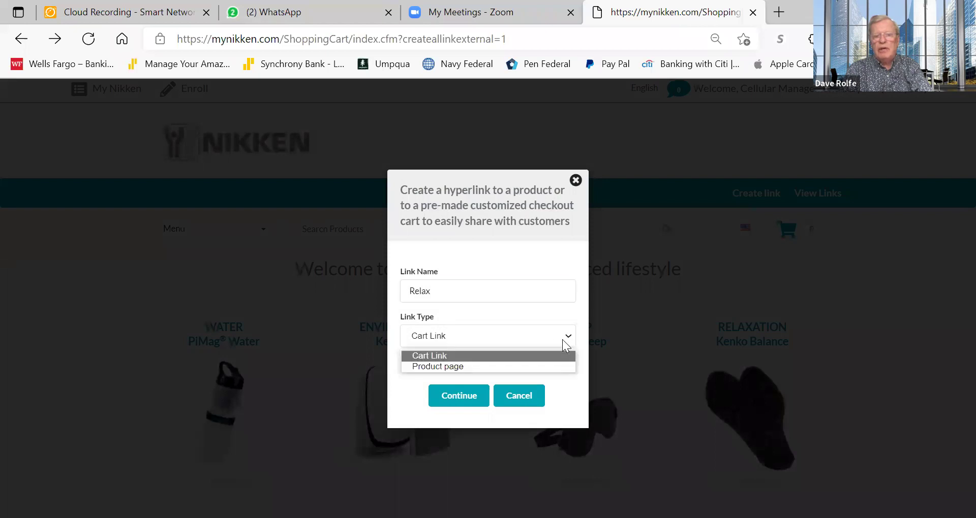
{"action": "left_click", "coordinate": [454, 367]}
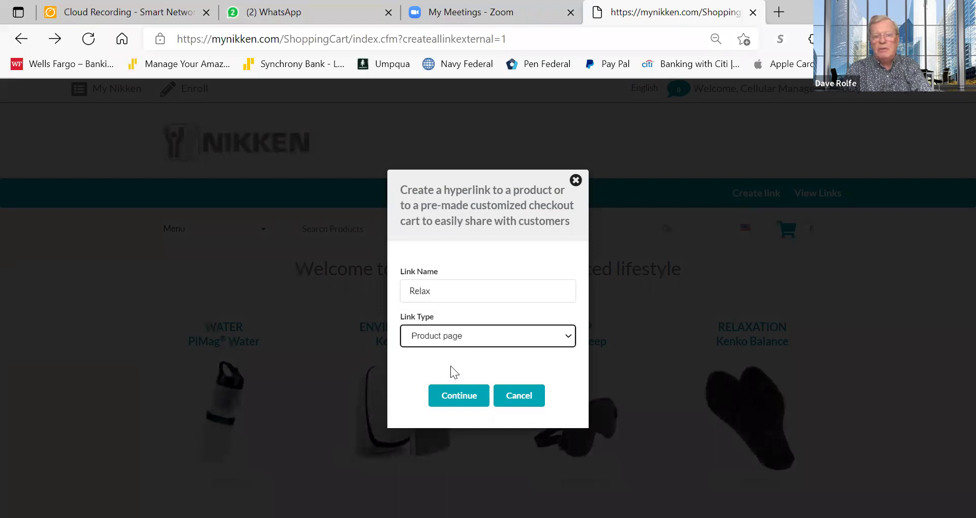
{"action": "left_click", "coordinate": [459, 399]}
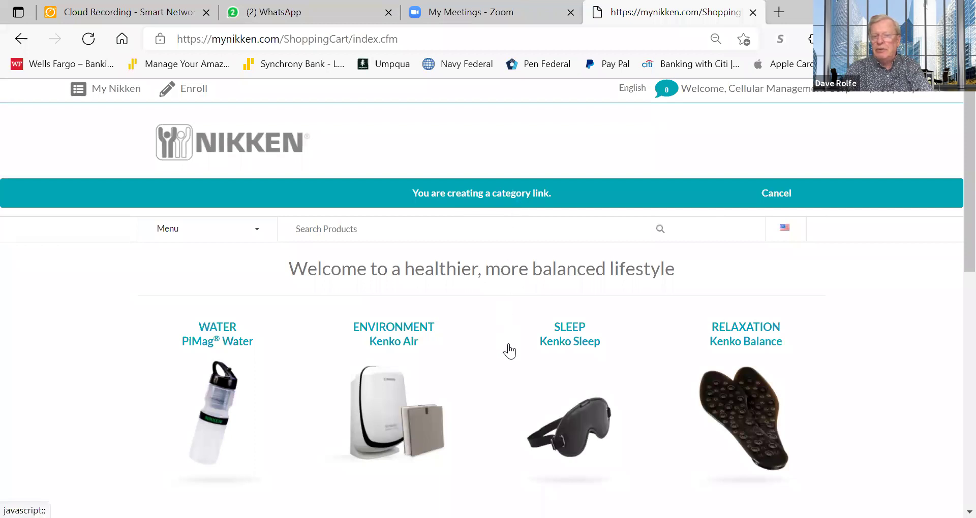
{"action": "left_click", "coordinate": [736, 332]}
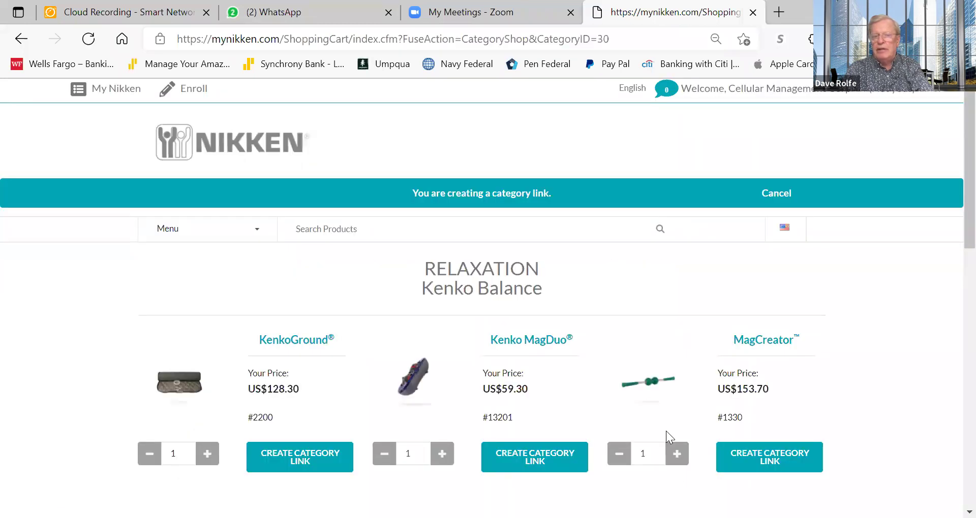
{"action": "scroll", "coordinate": [698, 436], "scroll_direction": "down", "scroll_amount": 2}
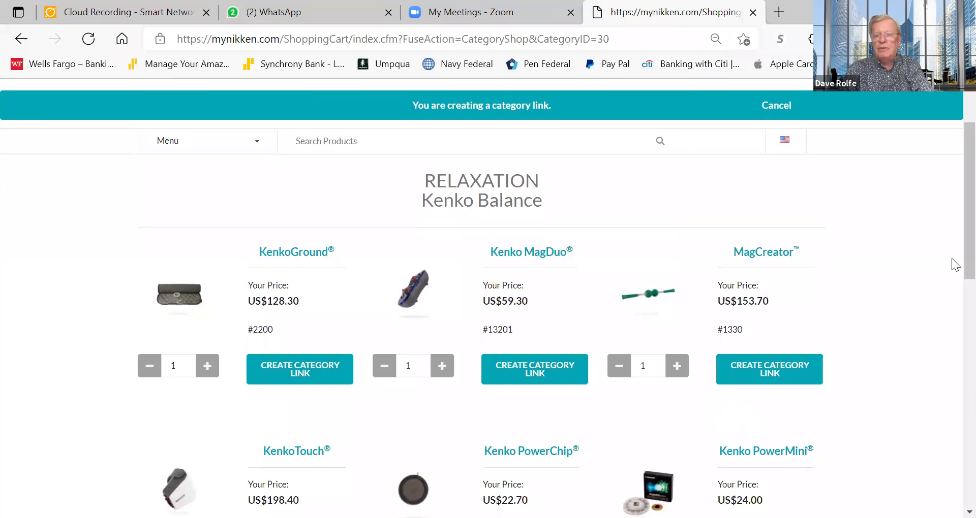
{"action": "scroll", "coordinate": [955, 285], "scroll_direction": "down", "scroll_amount": 7}
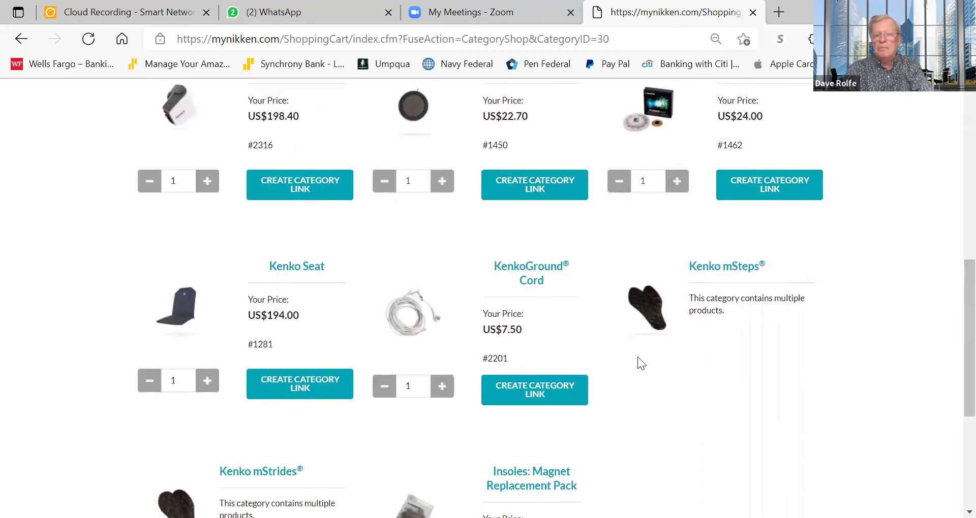
{"action": "left_click", "coordinate": [296, 384]}
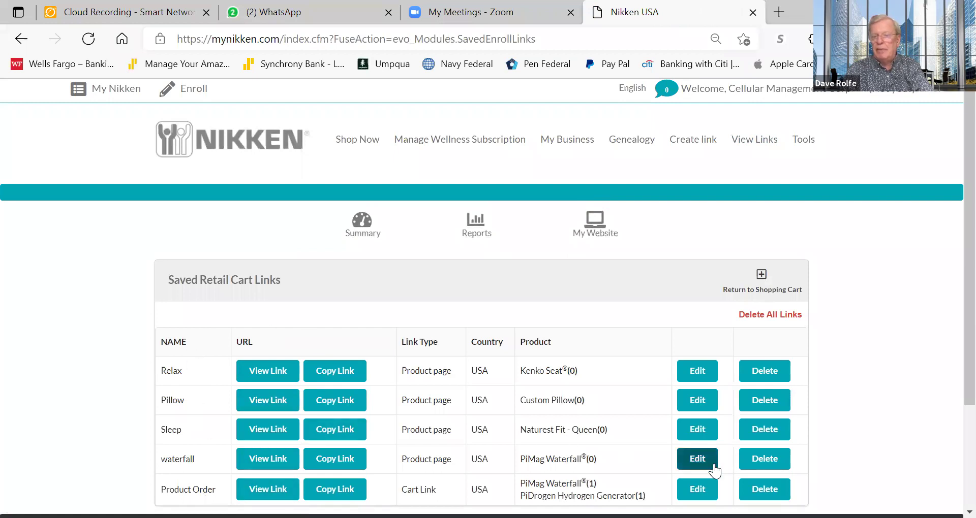
Step: Switch to the EarthLink webmail inbox, open the Sleep System message and copy its MyNikken link
{"action": "left_click", "coordinate": [335, 489]}
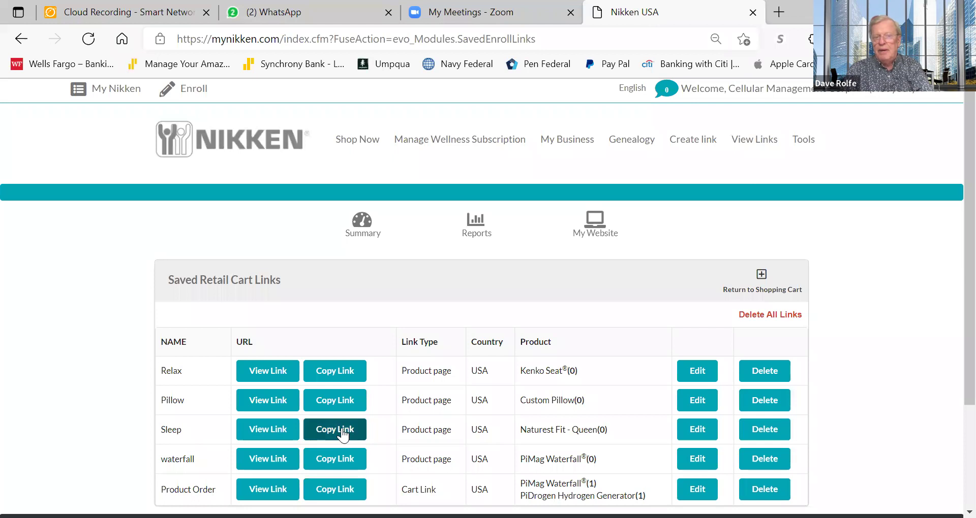
{"action": "left_click", "coordinate": [115, 11]}
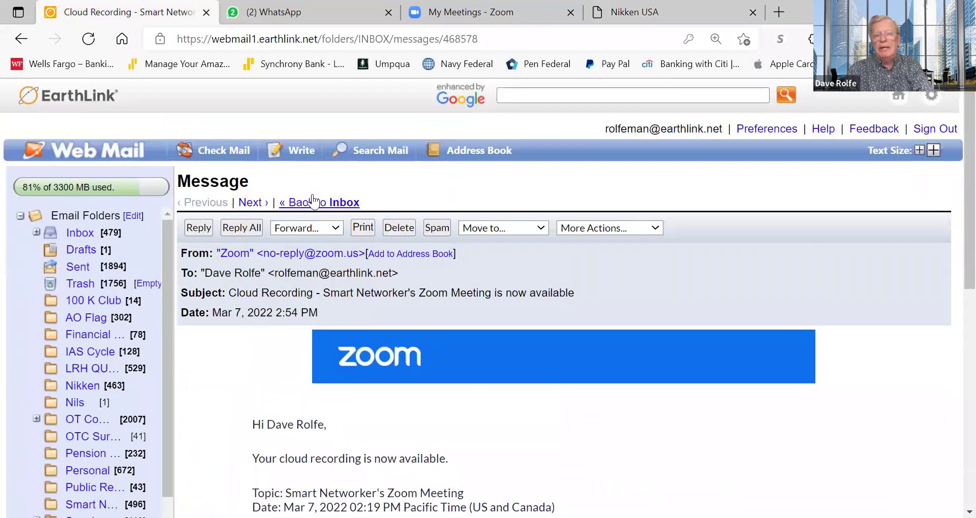
{"action": "left_click", "coordinate": [316, 203]}
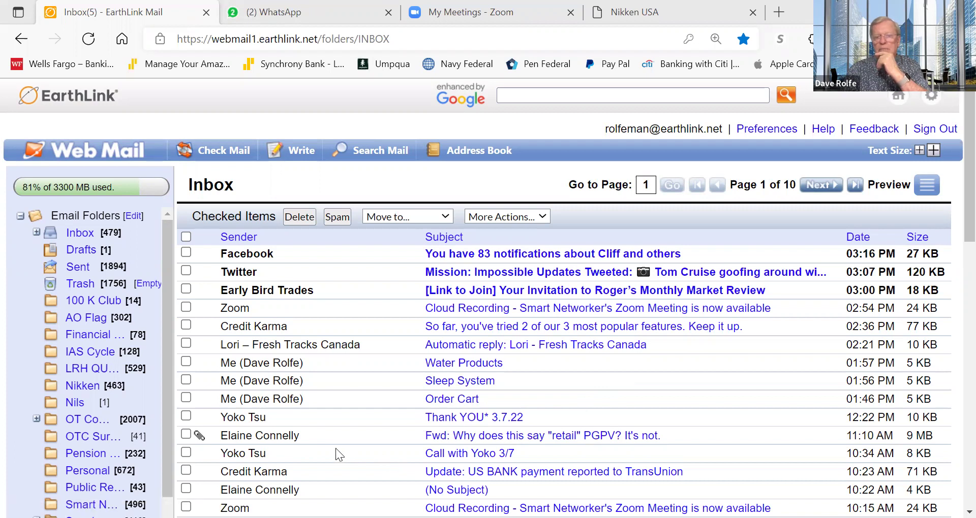
{"action": "left_click", "coordinate": [470, 380]}
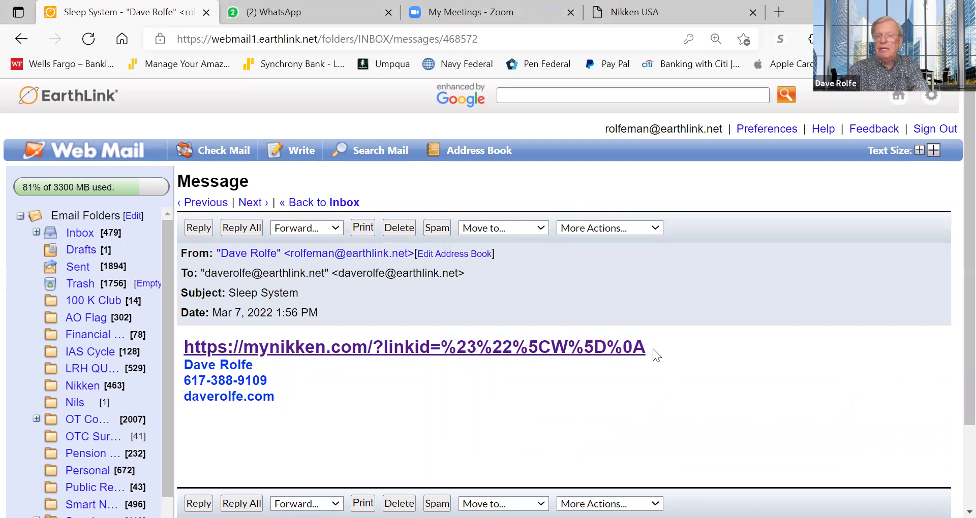
{"action": "left_click_drag", "start_coordinate": [650, 349], "coordinate": [189, 340]}
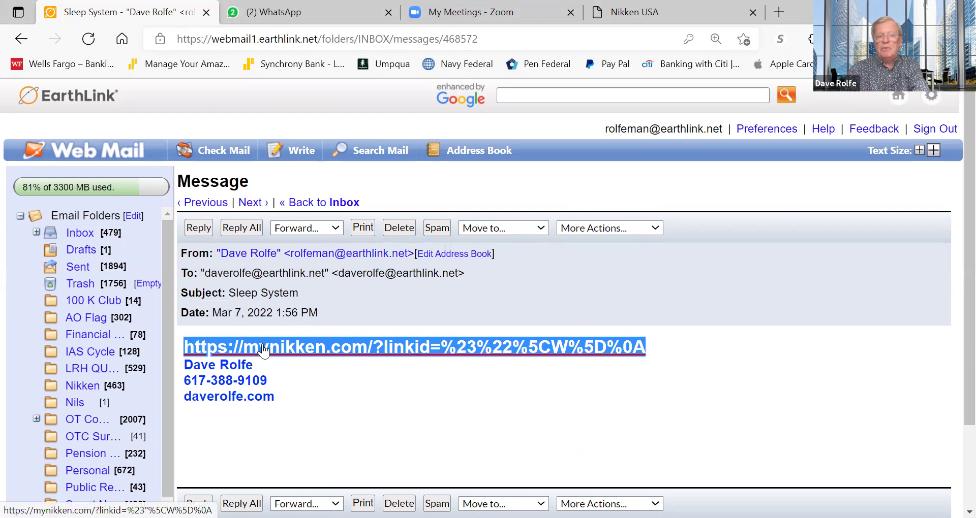
{"action": "right_click", "coordinate": [262, 344]}
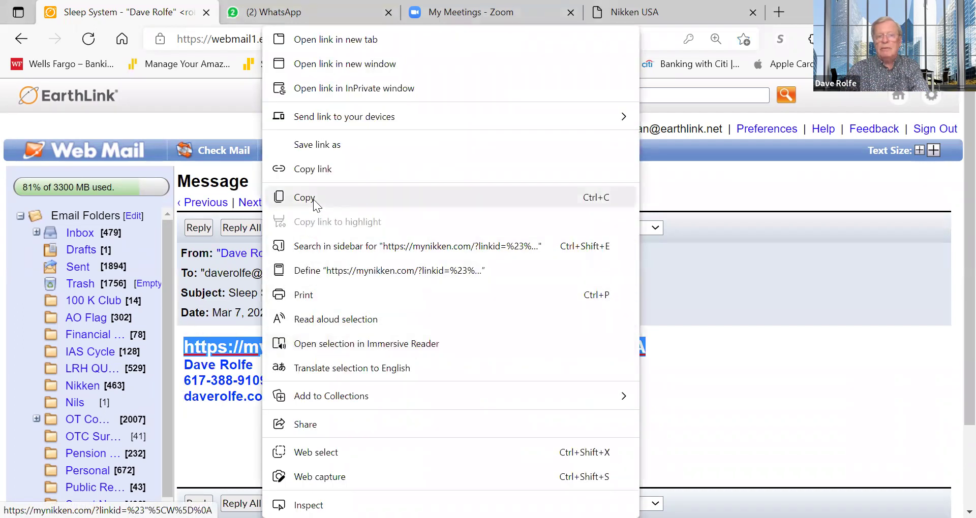
{"action": "key", "text": "Escape"}
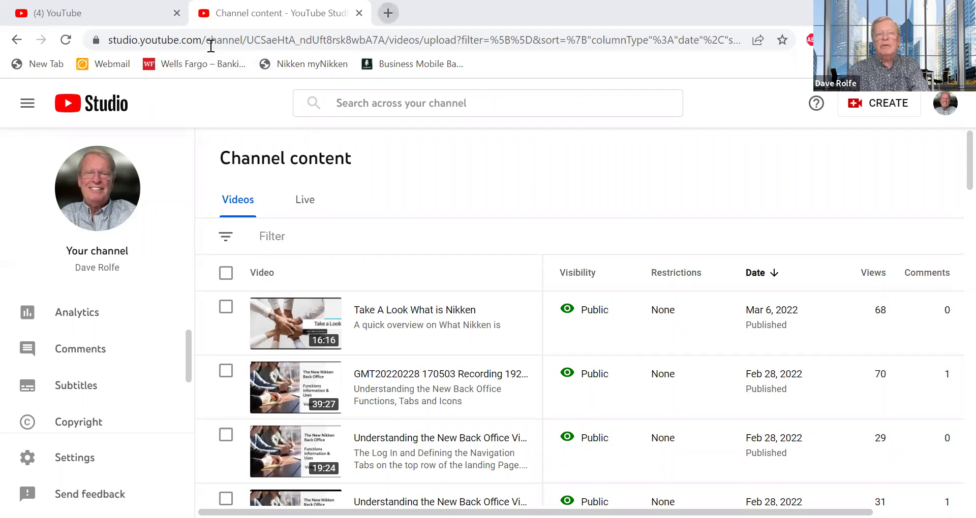
Step: Switch to Chrome and load the copied Sleep System link in a new tab
{"action": "key", "text": "ctrl+t"}
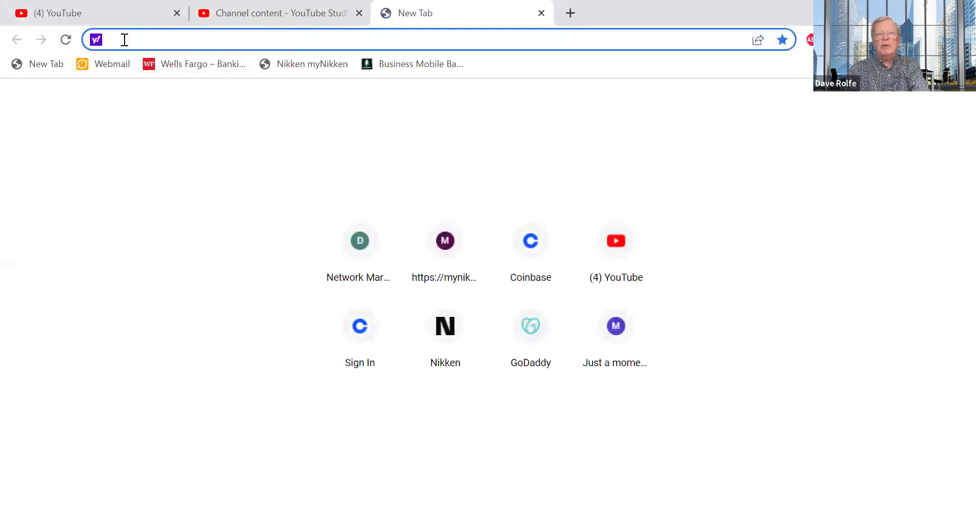
{"action": "right_click", "coordinate": [124, 39]}
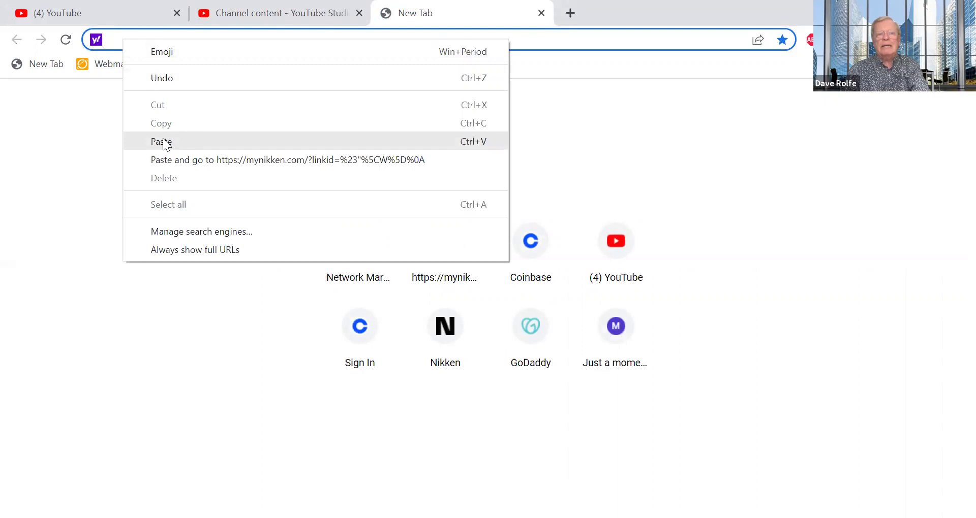
{"action": "left_click", "coordinate": [210, 141]}
{"action": "left_click", "coordinate": [246, 68]}
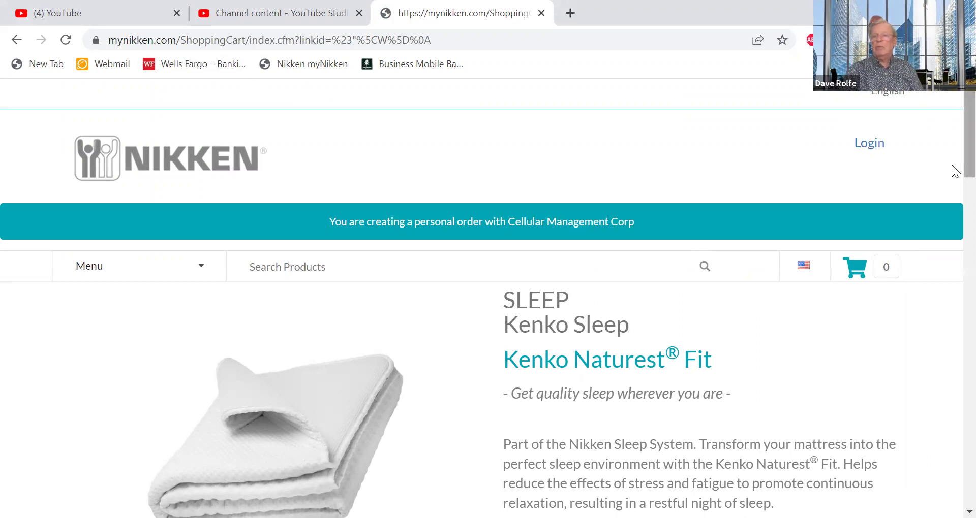
Step: Examine the Kenko Naturest Fit product page, including its available sizes and prices
{"action": "scroll", "coordinate": [954, 170], "scroll_direction": "down", "scroll_amount": 4}
{"action": "left_click_drag", "start_coordinate": [953, 216], "coordinate": [954, 320]}
{"action": "scroll", "coordinate": [954, 320], "scroll_direction": "down", "scroll_amount": 5}
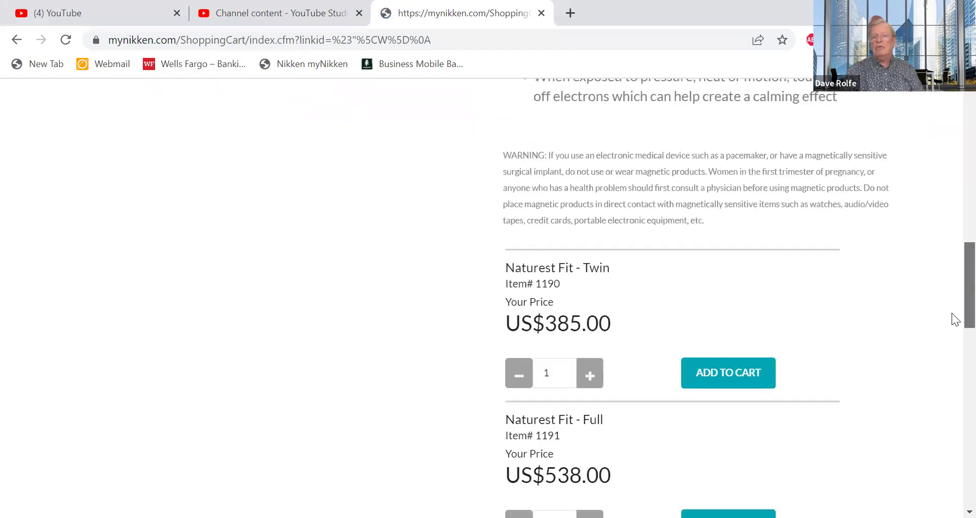
{"action": "scroll", "coordinate": [954, 319], "scroll_direction": "down", "scroll_amount": 5}
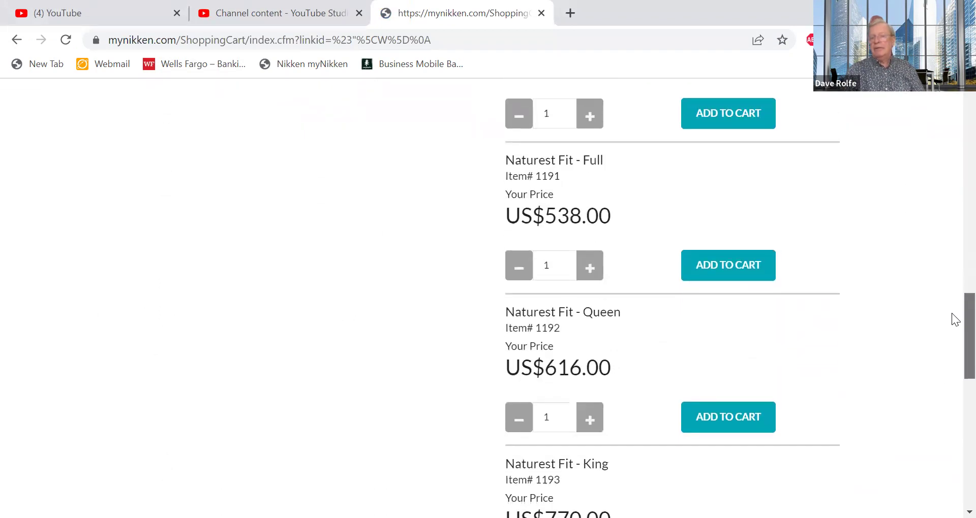
{"action": "scroll", "coordinate": [954, 319], "scroll_direction": "up", "scroll_amount": 20}
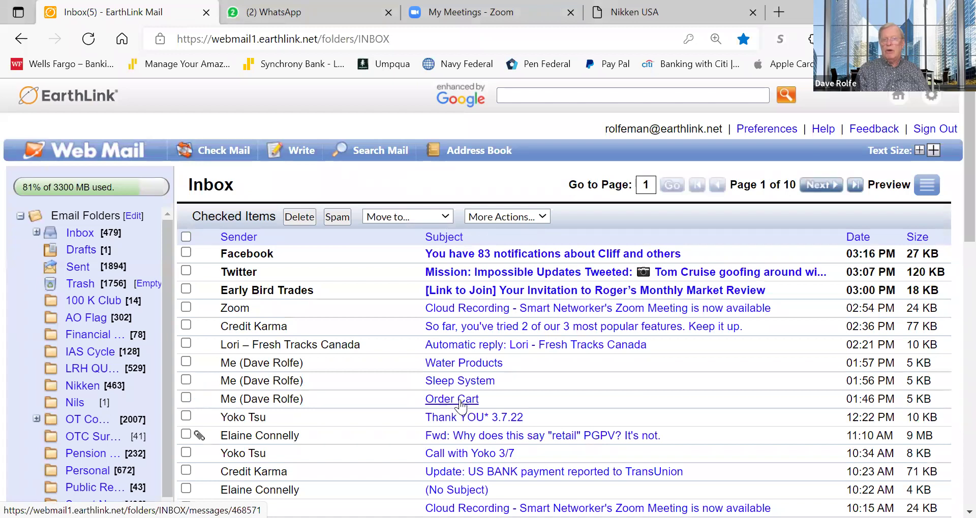
Step: Open the Order Cart message in the EarthLink webmail inbox and copy its MyNikken link
{"action": "left_click", "coordinate": [454, 403]}
{"action": "left_click_drag", "start_coordinate": [618, 346], "coordinate": [182, 346]}
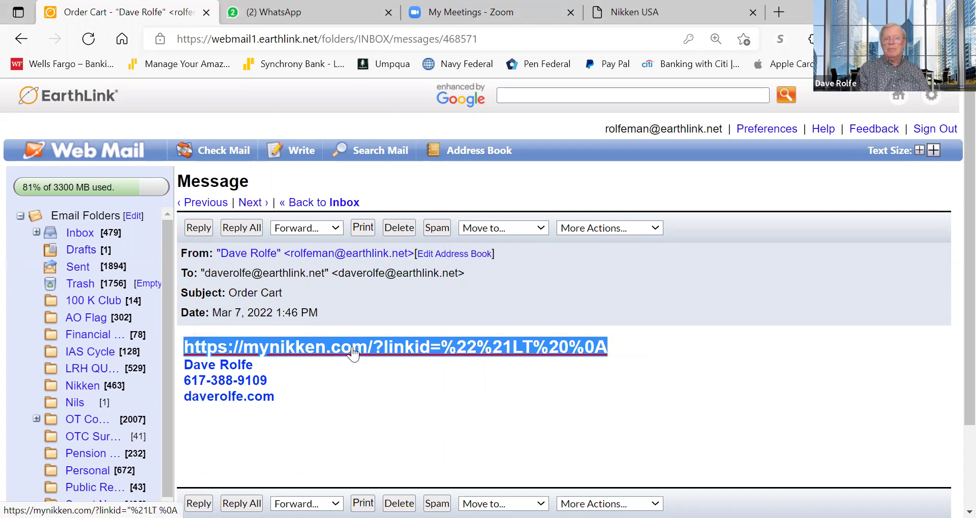
{"action": "right_click", "coordinate": [352, 350]}
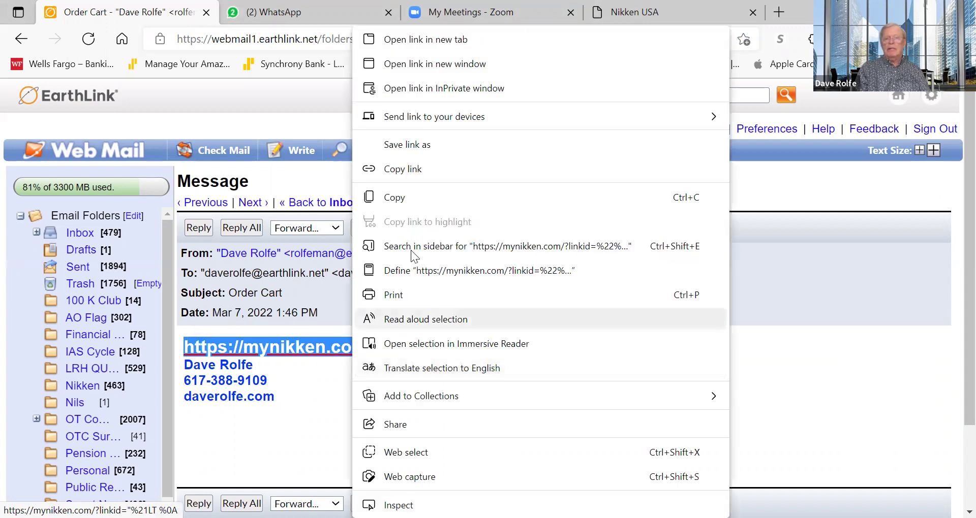
{"action": "left_click", "coordinate": [401, 202]}
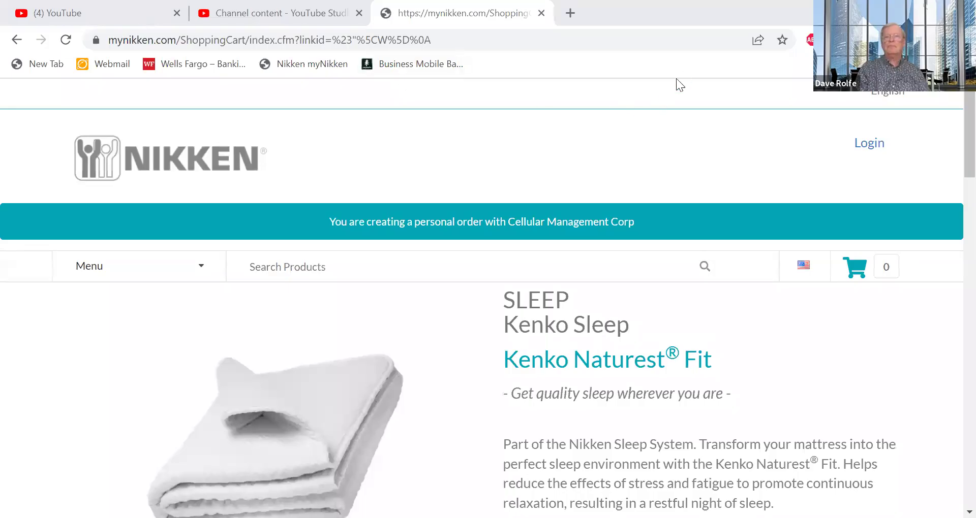
Step: Replace the product page's address in Chrome with the copied Order Cart link and load it
{"action": "left_click", "coordinate": [196, 40]}
{"action": "left_click_drag", "start_coordinate": [228, 40], "coordinate": [222, 45]}
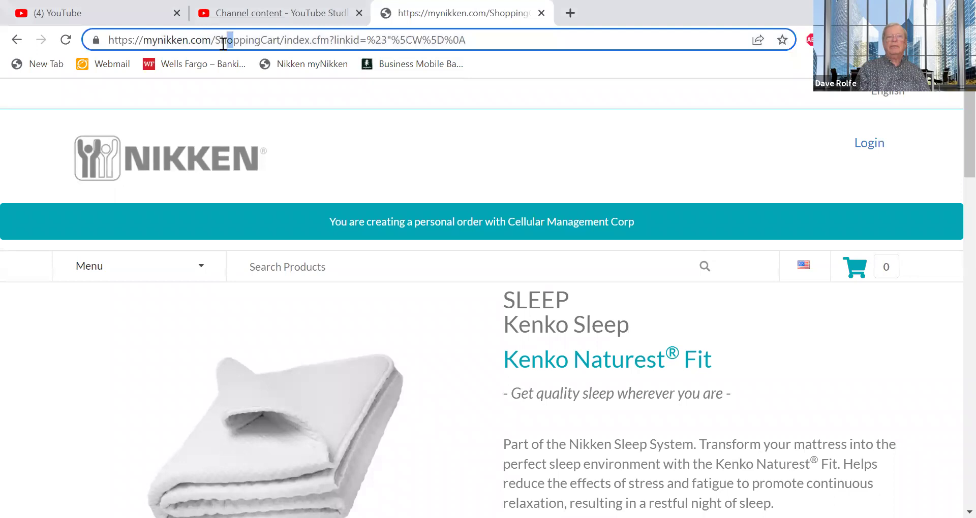
{"action": "left_click_drag", "start_coordinate": [465, 41], "coordinate": [82, 31]}
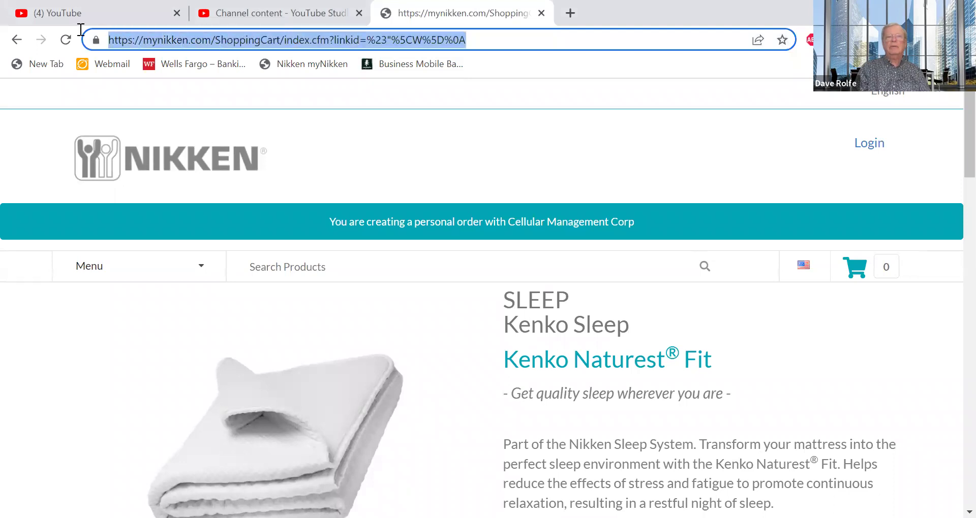
{"action": "right_click", "coordinate": [115, 34]}
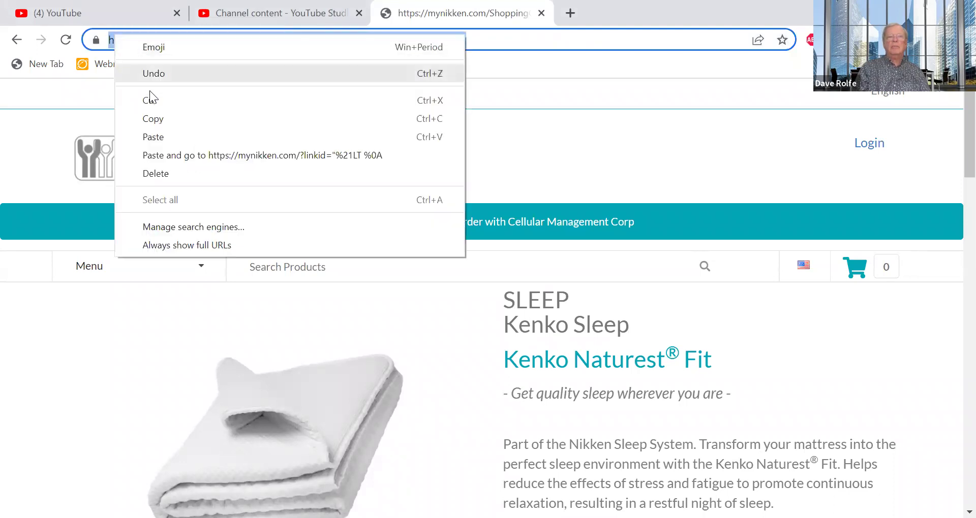
{"action": "left_click", "coordinate": [161, 138]}
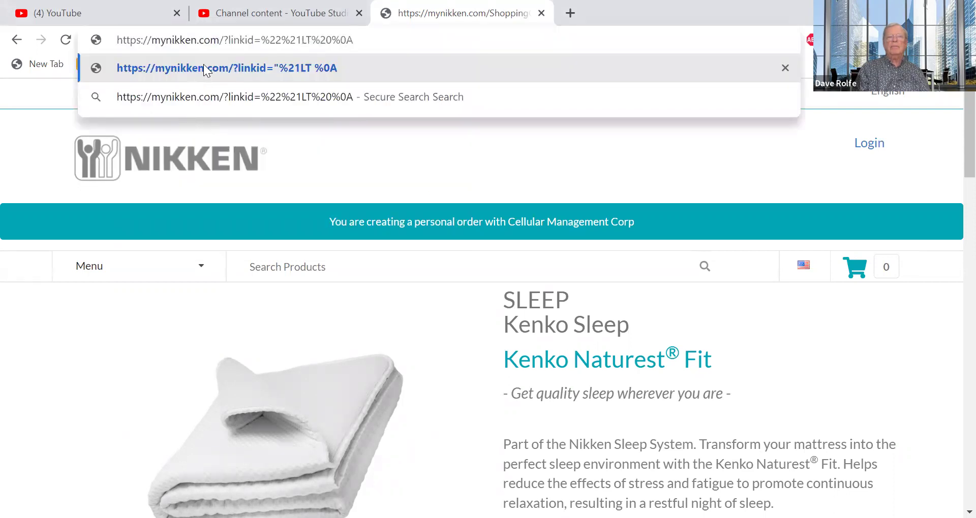
{"action": "left_click", "coordinate": [203, 66]}
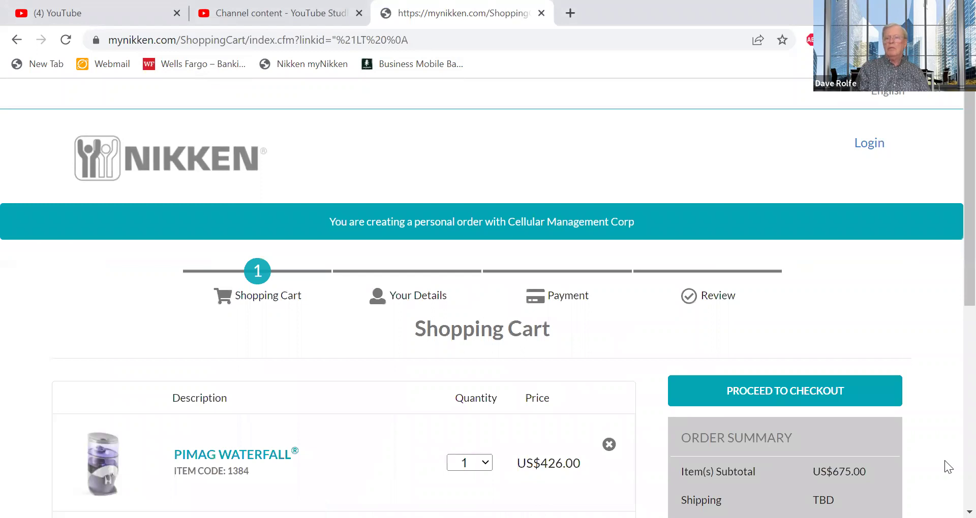
Step: Examine the prefilled shopping cart's items, quantities and order summary
{"action": "scroll", "coordinate": [954, 271], "scroll_direction": "down", "scroll_amount": 5}
{"action": "scroll", "coordinate": [954, 270], "scroll_direction": "up", "scroll_amount": 2}
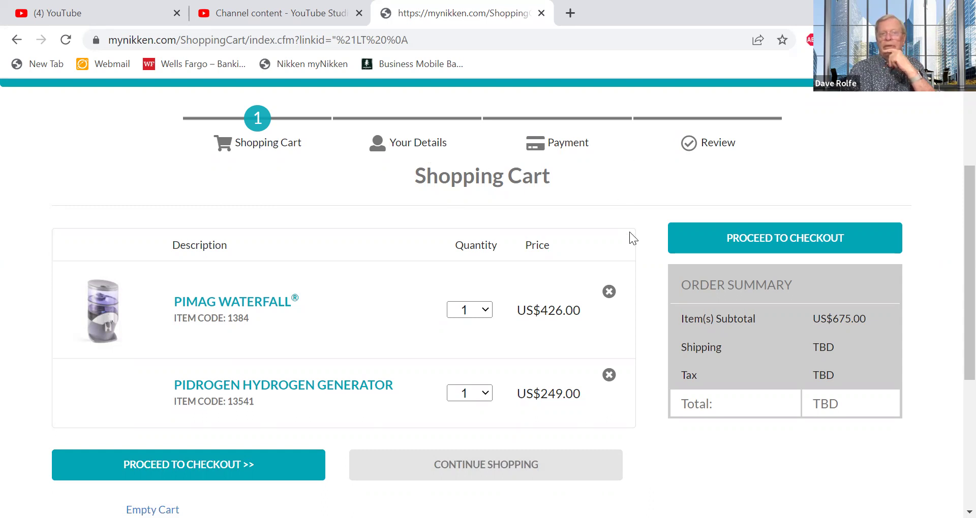
{"action": "scroll", "coordinate": [629, 232], "scroll_direction": "up", "scroll_amount": 3}
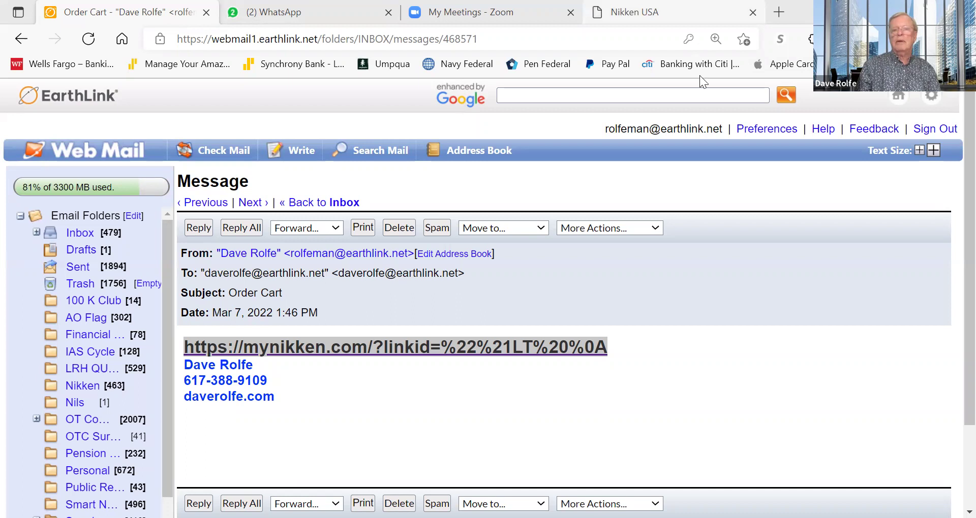
Step: Return to the My Nikken dashboard from the saved links, review its summary and open the Detailed Genealogy report
{"action": "left_click", "coordinate": [699, 13]}
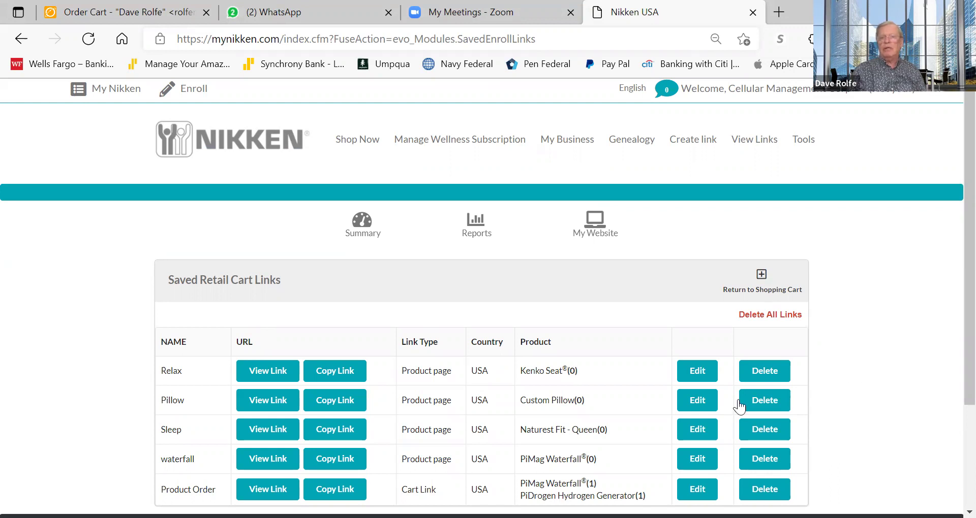
{"action": "left_click", "coordinate": [78, 89]}
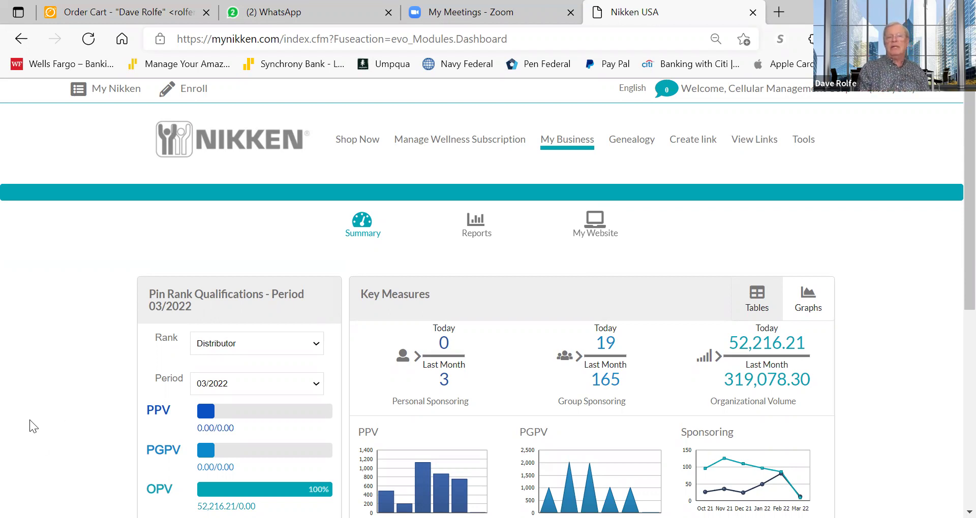
{"action": "scroll", "coordinate": [30, 417], "scroll_direction": "down", "scroll_amount": 4}
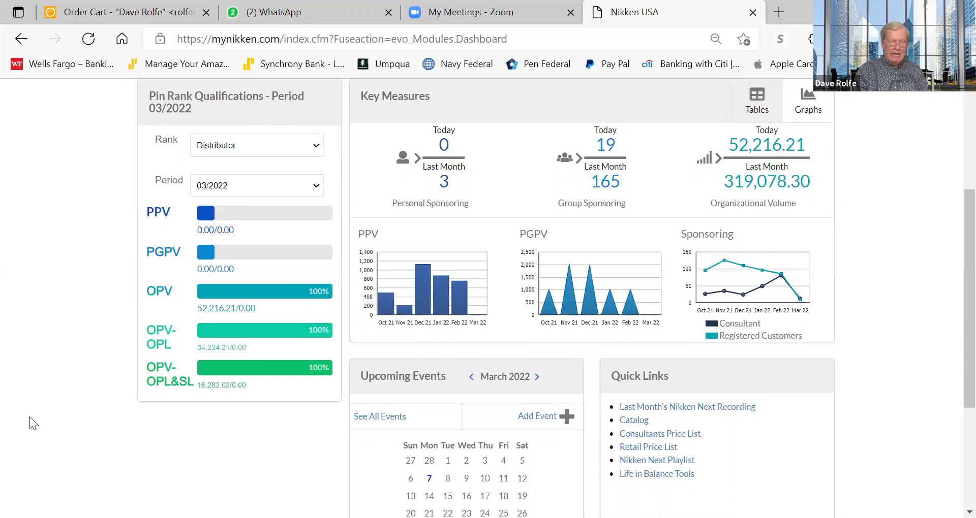
{"action": "scroll", "coordinate": [44, 426], "scroll_direction": "up", "scroll_amount": 4}
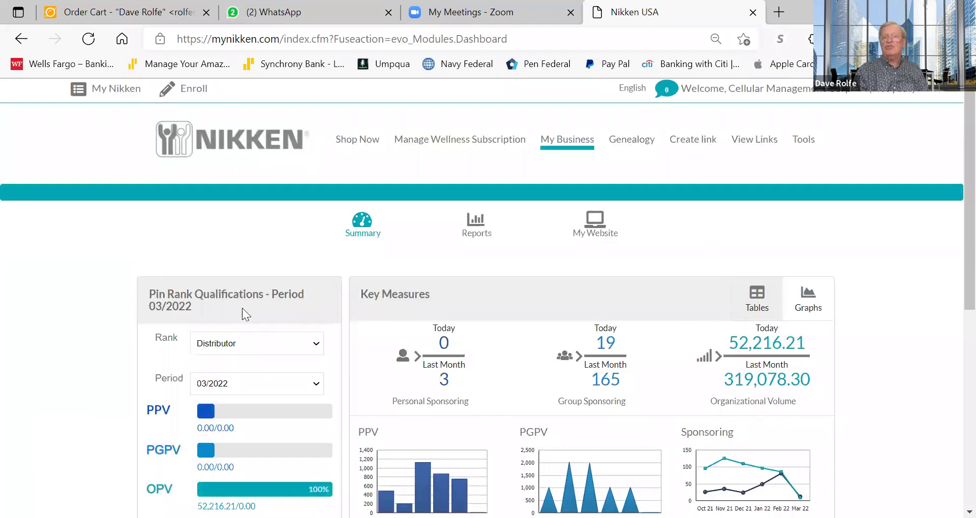
{"action": "left_click", "coordinate": [639, 144]}
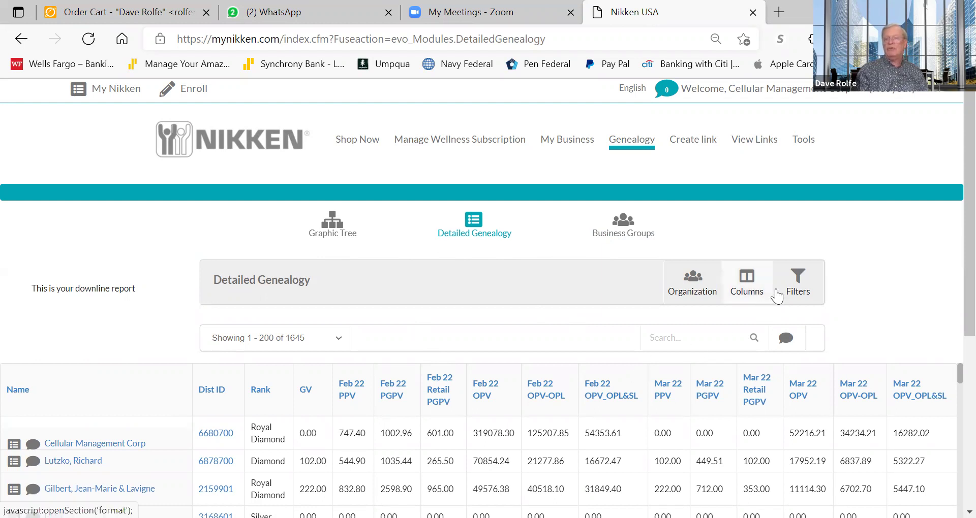
Step: Filter the Detailed Genealogy report to display every rank from Consultant to Royal Diamond, leaving out Customer, and update the report
{"action": "left_click", "coordinate": [797, 284]}
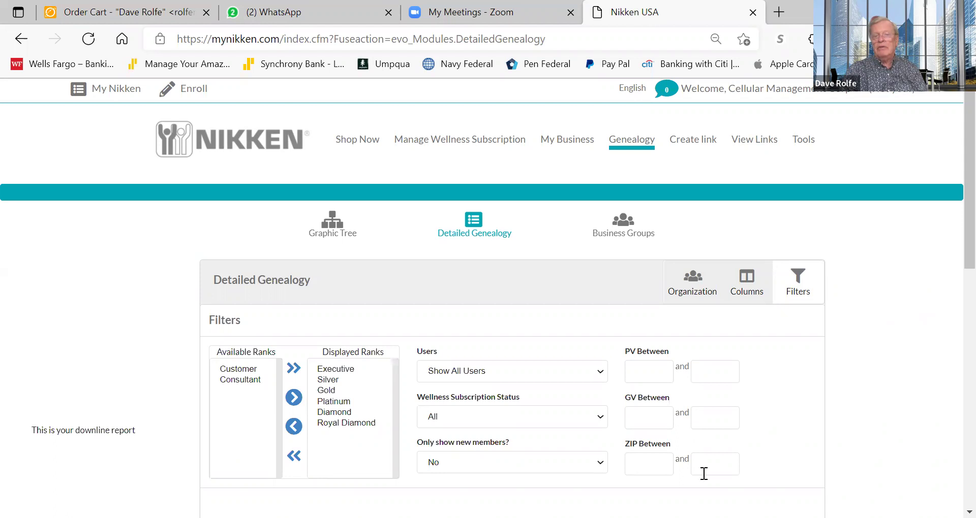
{"action": "scroll", "coordinate": [364, 454], "scroll_direction": "down", "scroll_amount": 2}
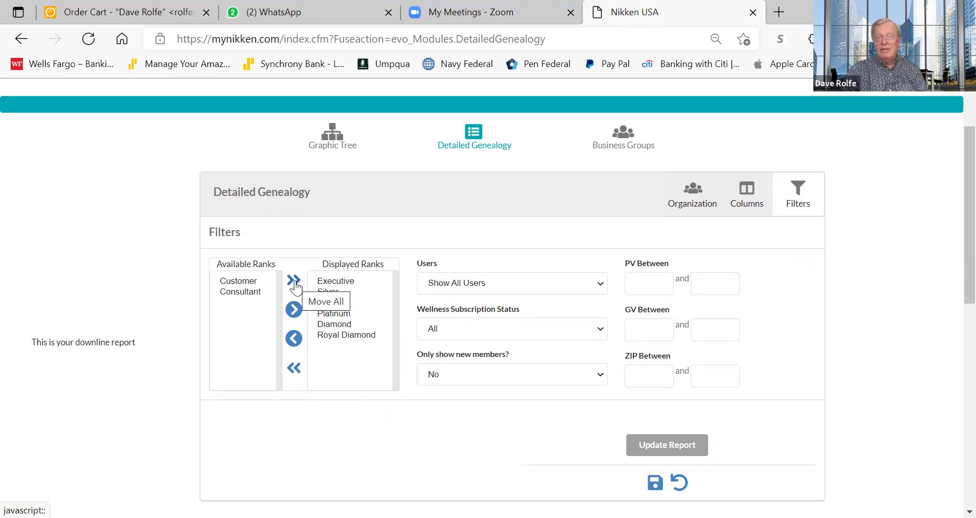
{"action": "left_click", "coordinate": [295, 369]}
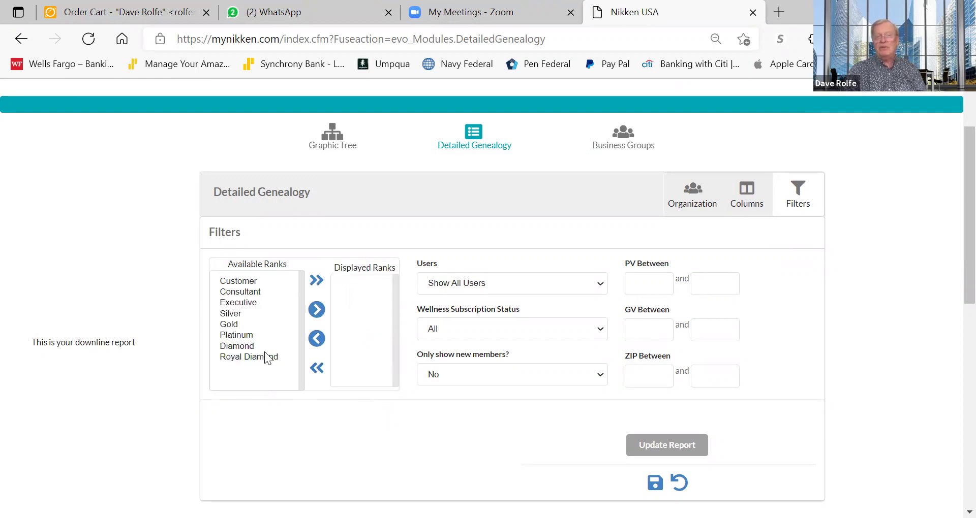
{"action": "left_click", "coordinate": [316, 280]}
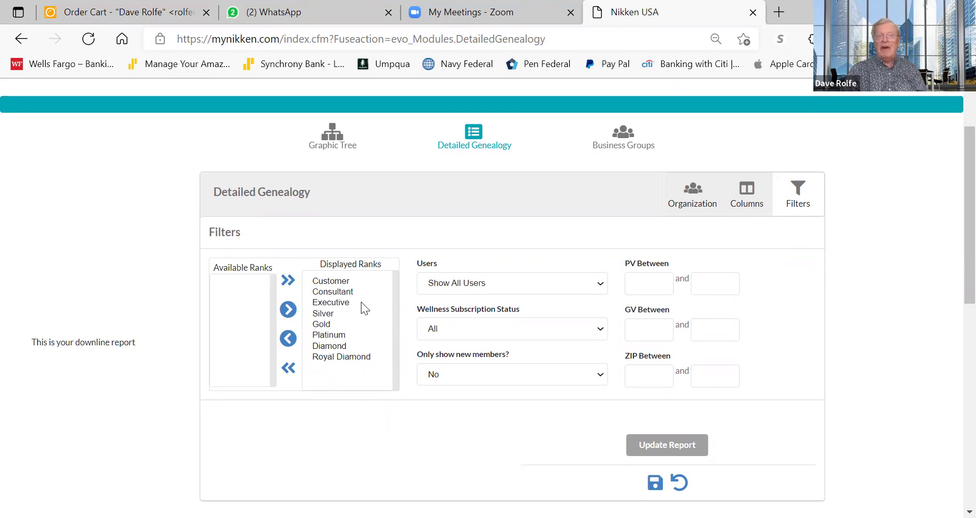
{"action": "left_click", "coordinate": [335, 282]}
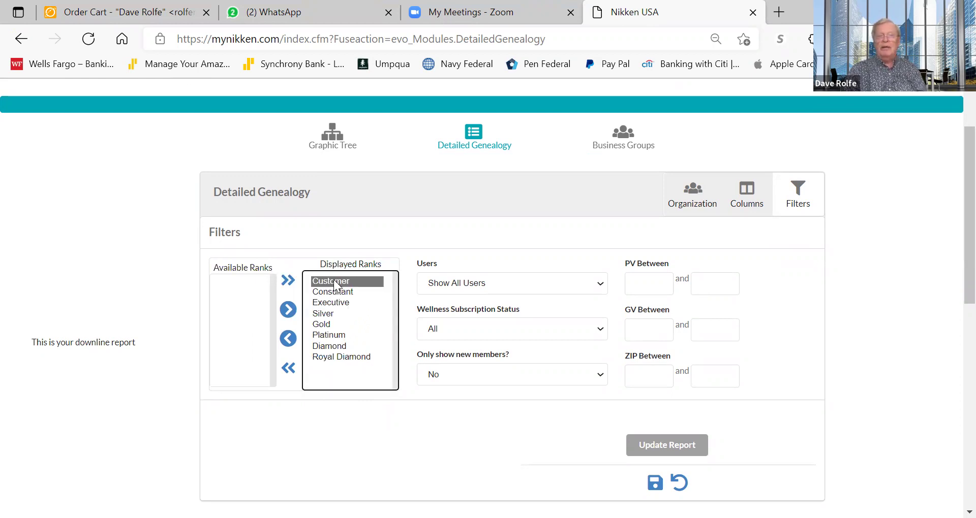
{"action": "left_click", "coordinate": [290, 340]}
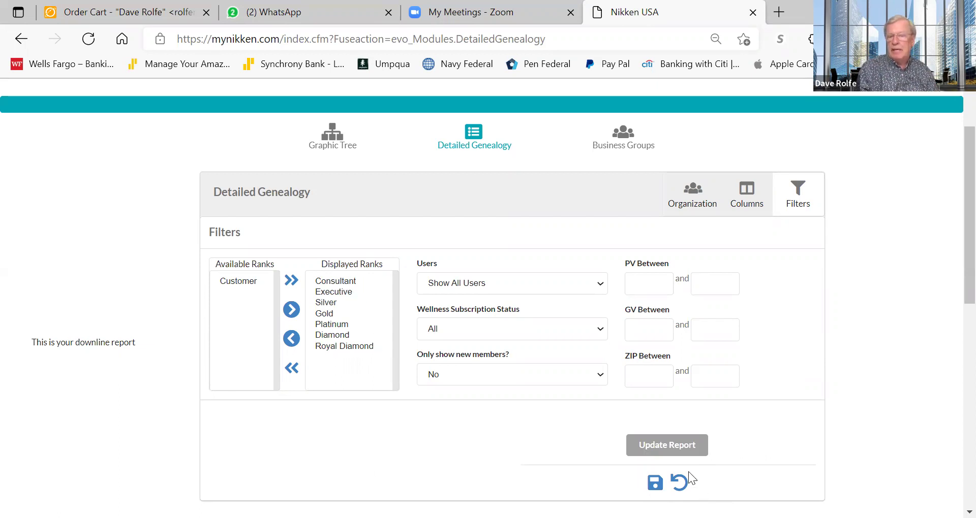
{"action": "left_click", "coordinate": [671, 447]}
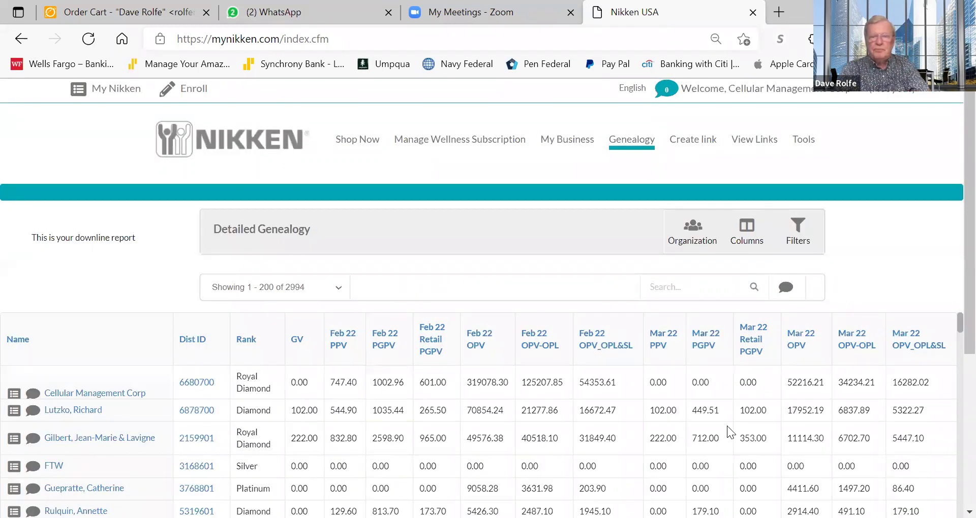
Step: Move the Period March 2022 column above PGPV, put it back below Period February 2022, and update the report
{"action": "left_click", "coordinate": [747, 234]}
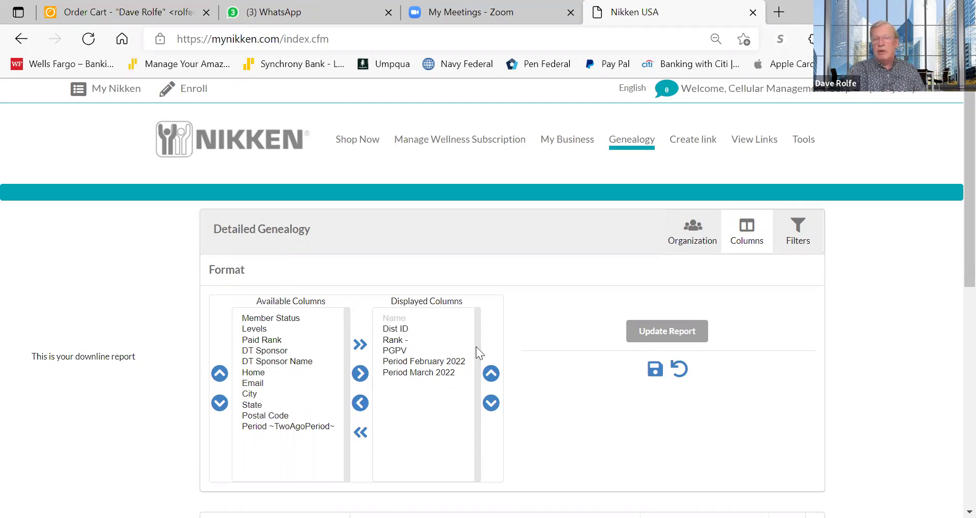
{"action": "left_click", "coordinate": [419, 373]}
{"action": "left_click", "coordinate": [491, 374]}
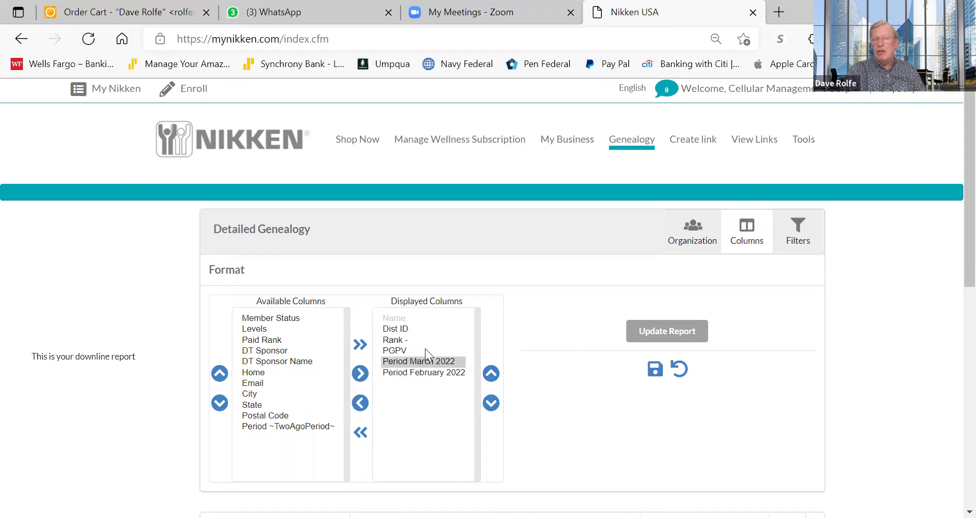
{"action": "left_click", "coordinate": [491, 374]}
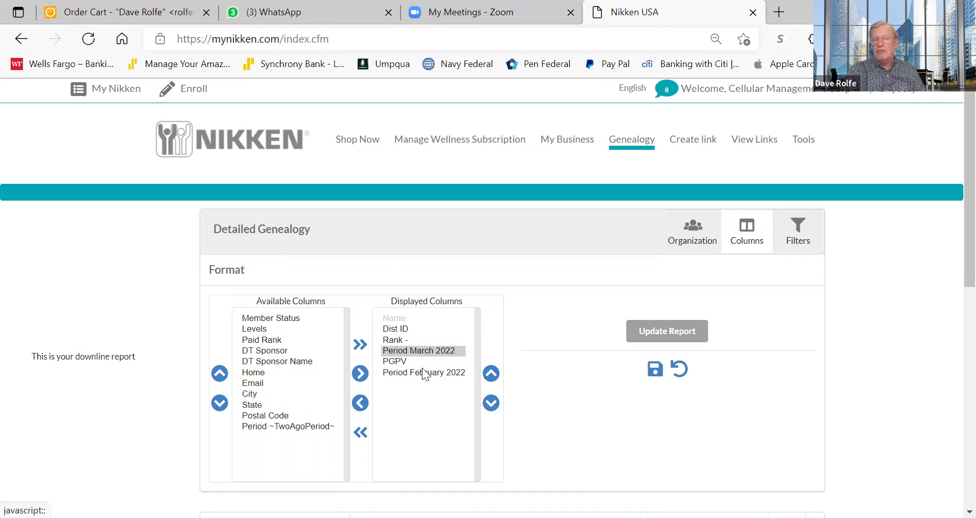
{"action": "left_click", "coordinate": [489, 405]}
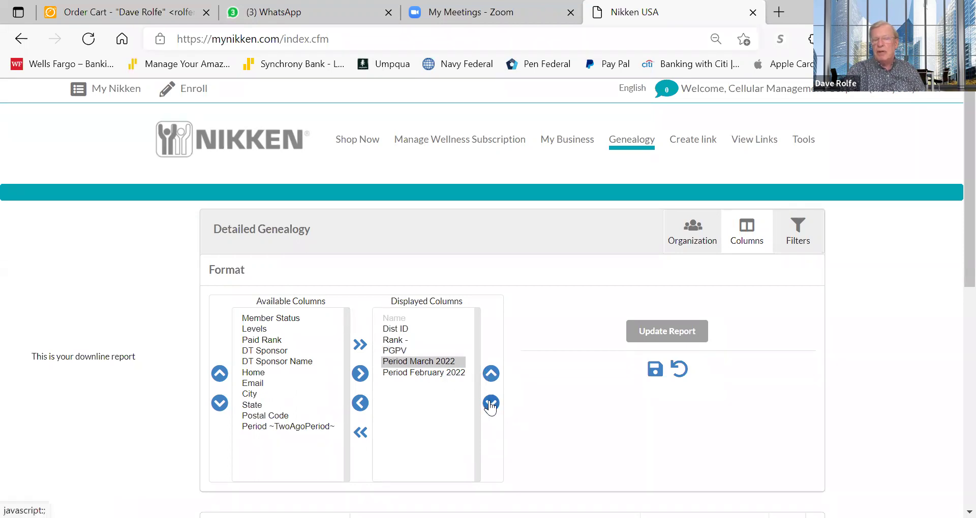
{"action": "left_click", "coordinate": [492, 408]}
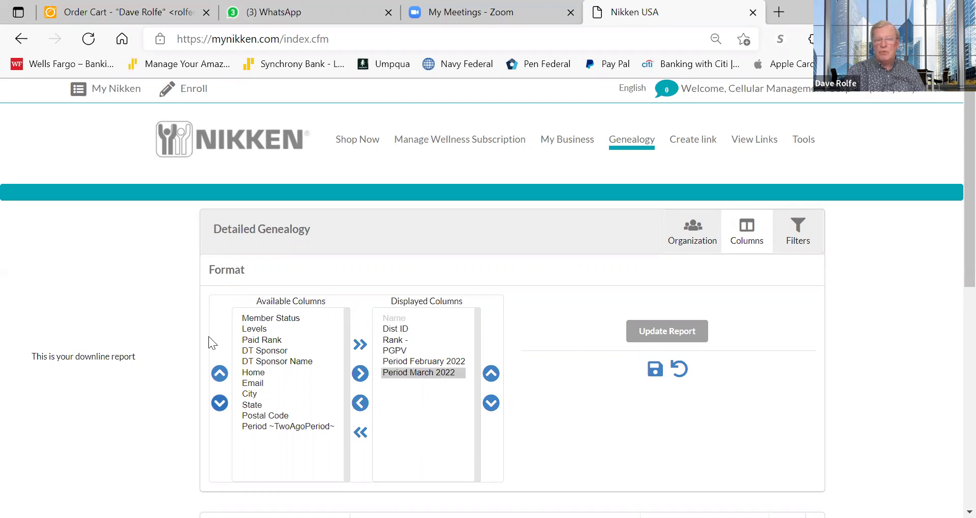
{"action": "left_click", "coordinate": [657, 330]}
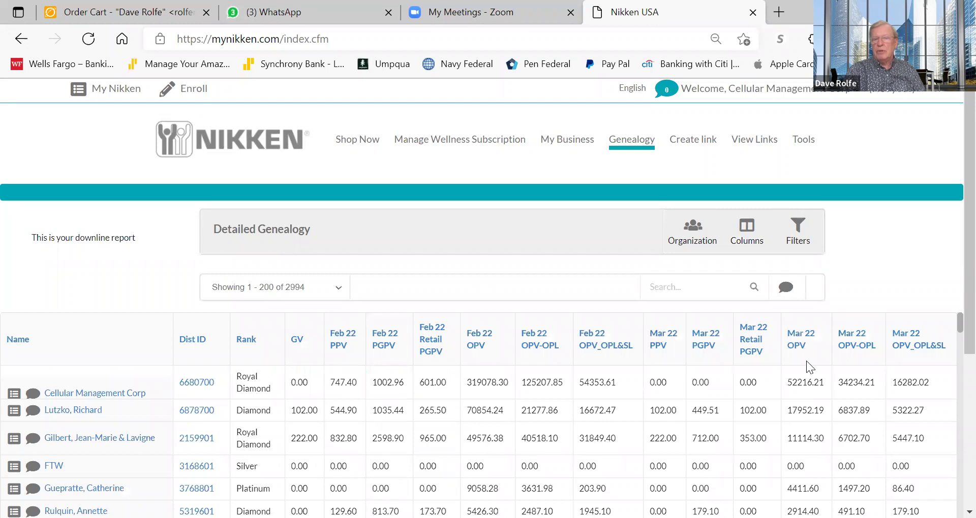
Step: Limit the genealogy report's organization levels to 1 and update the report
{"action": "left_click", "coordinate": [700, 244]}
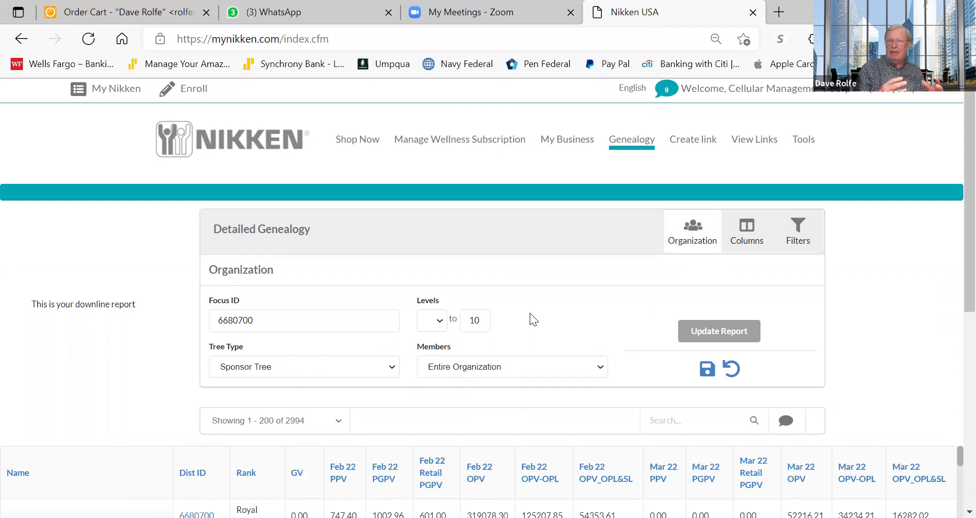
{"action": "left_click", "coordinate": [482, 322]}
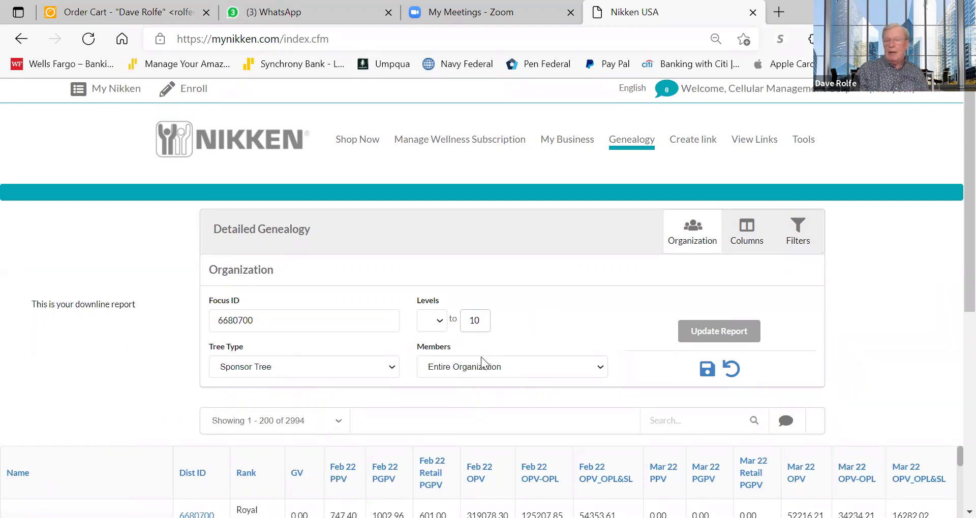
{"action": "key", "text": "BackSpace"}
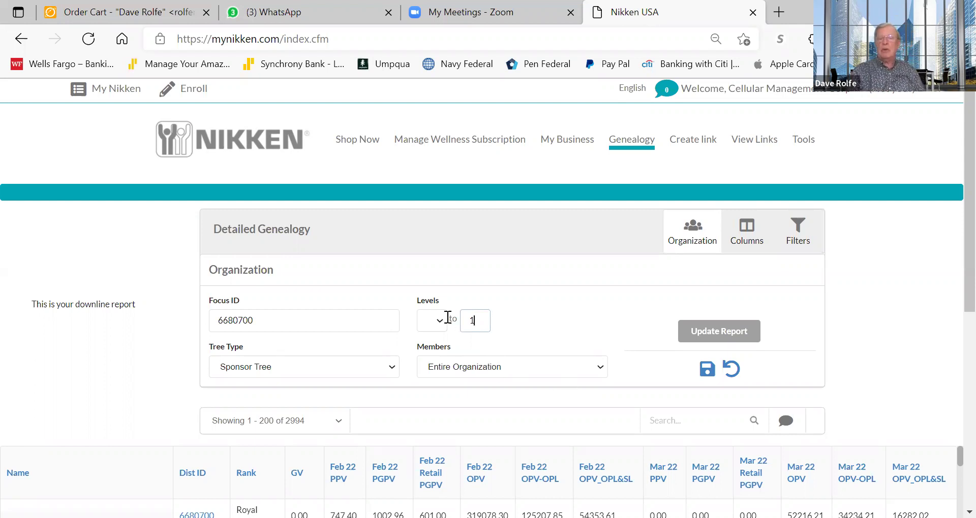
{"action": "left_click", "coordinate": [726, 333]}
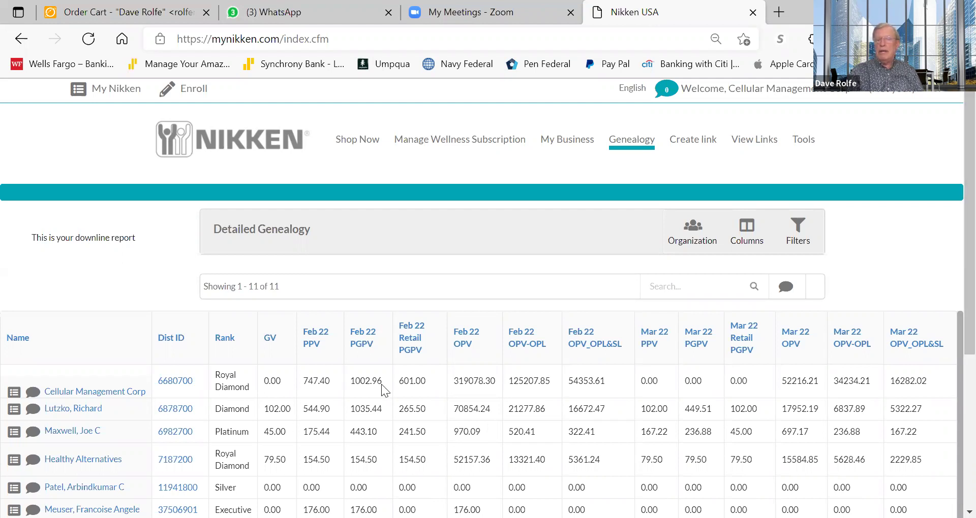
Step: Drill into the front-line Diamond member's genealogy and the Royal Diamond beneath it, return to the one-level report and review its rows
{"action": "left_click", "coordinate": [12, 411]}
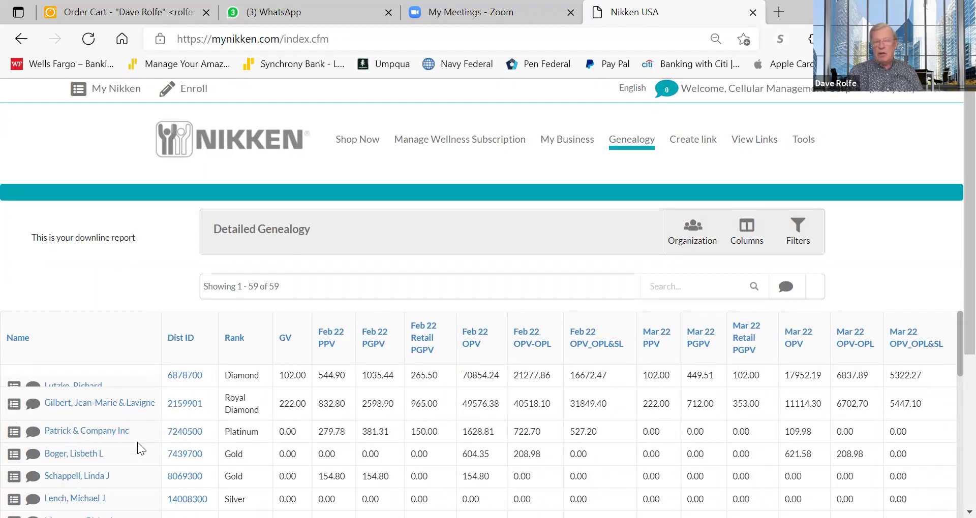
{"action": "left_click", "coordinate": [14, 406]}
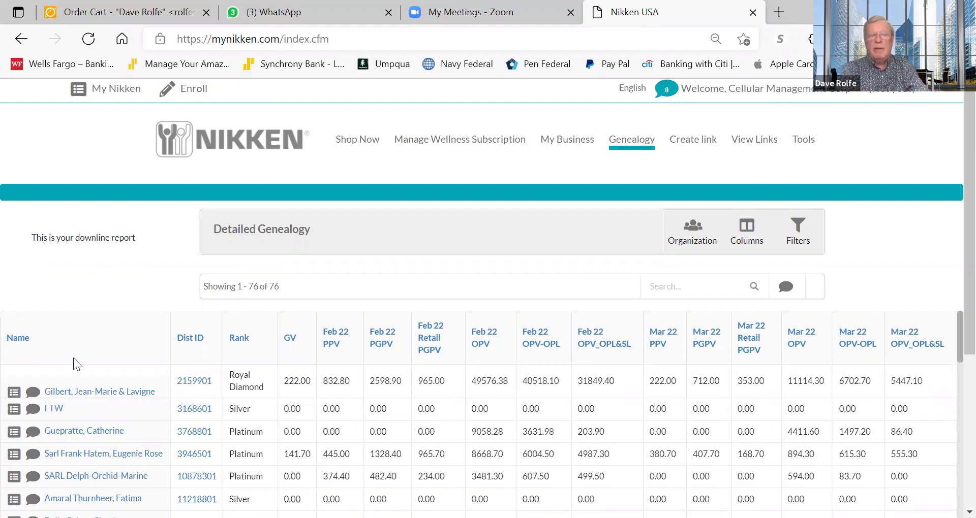
{"action": "left_click", "coordinate": [22, 39]}
{"action": "left_click", "coordinate": [25, 44]}
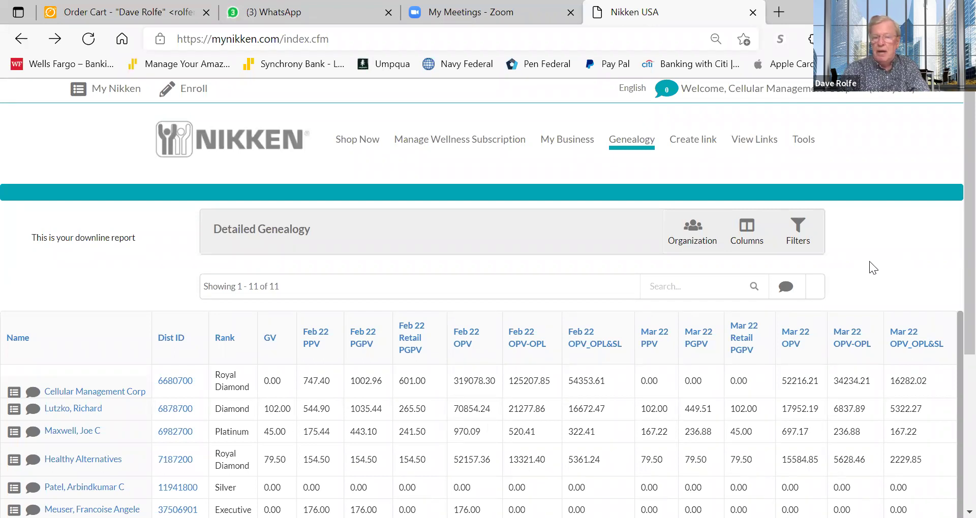
{"action": "scroll", "coordinate": [952, 358], "scroll_direction": "down", "scroll_amount": 1}
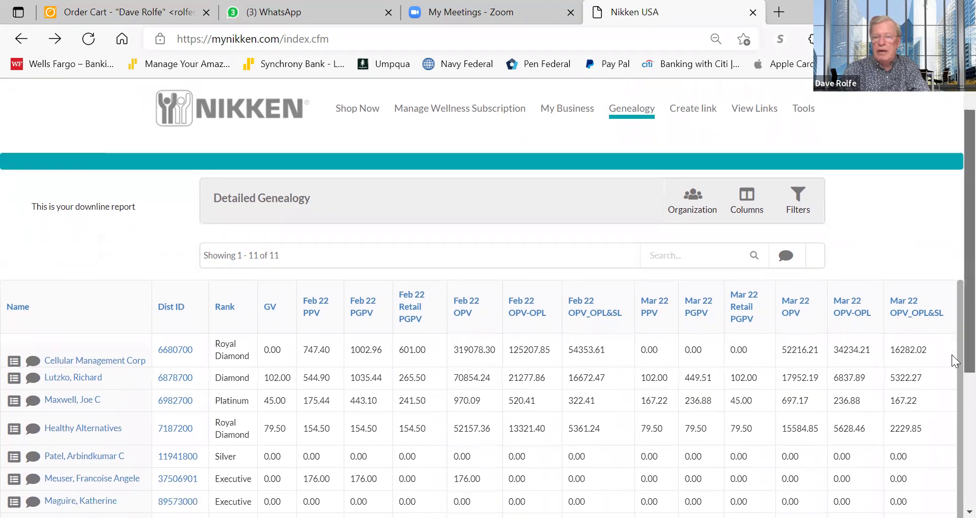
{"action": "scroll", "coordinate": [951, 361], "scroll_direction": "down", "scroll_amount": 1}
{"action": "scroll", "coordinate": [951, 331], "scroll_direction": "up", "scroll_amount": 2}
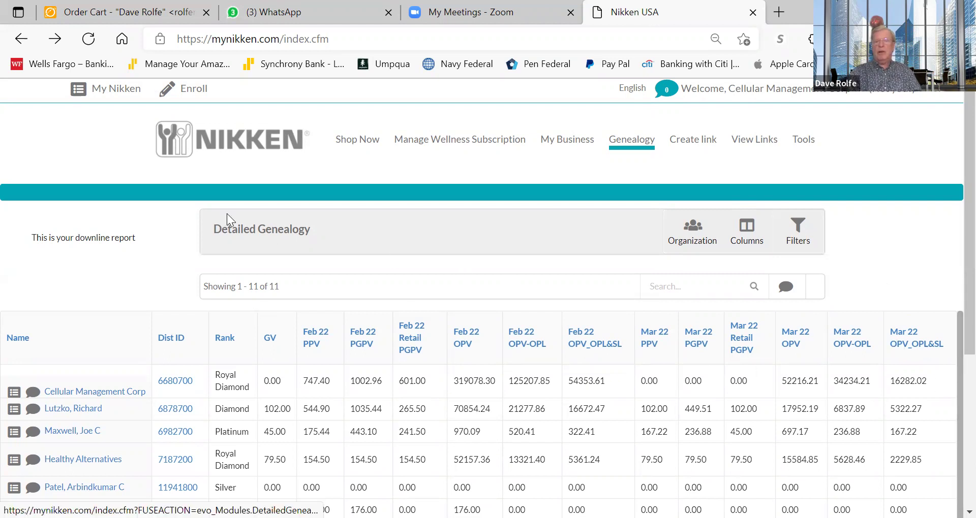
Step: Return to the My Nikken dashboard and open the account's Transaction History
{"action": "left_click", "coordinate": [79, 91]}
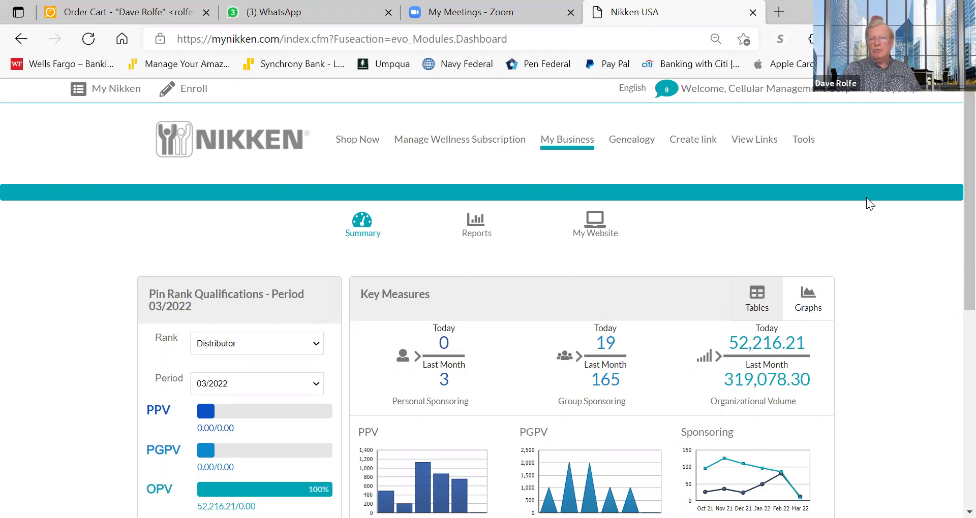
{"action": "left_click", "coordinate": [793, 99]}
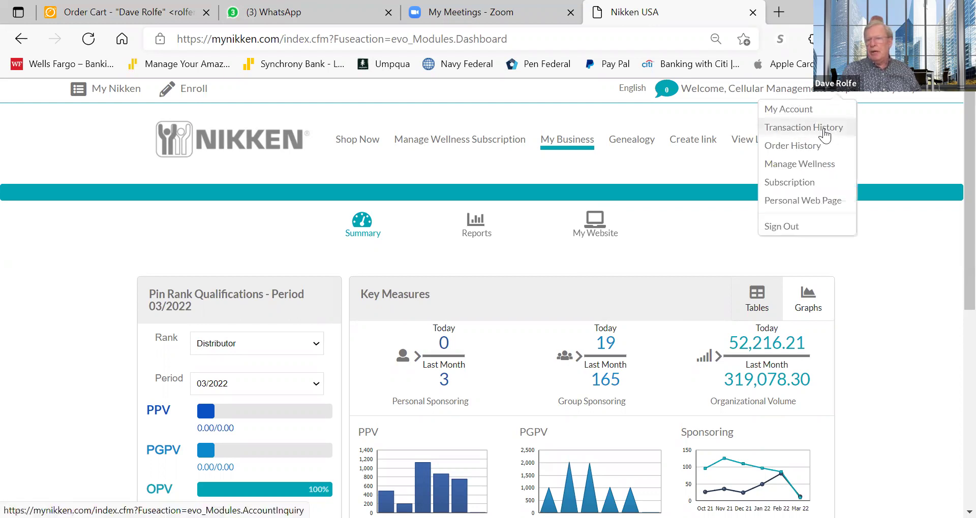
{"action": "left_click", "coordinate": [829, 128]}
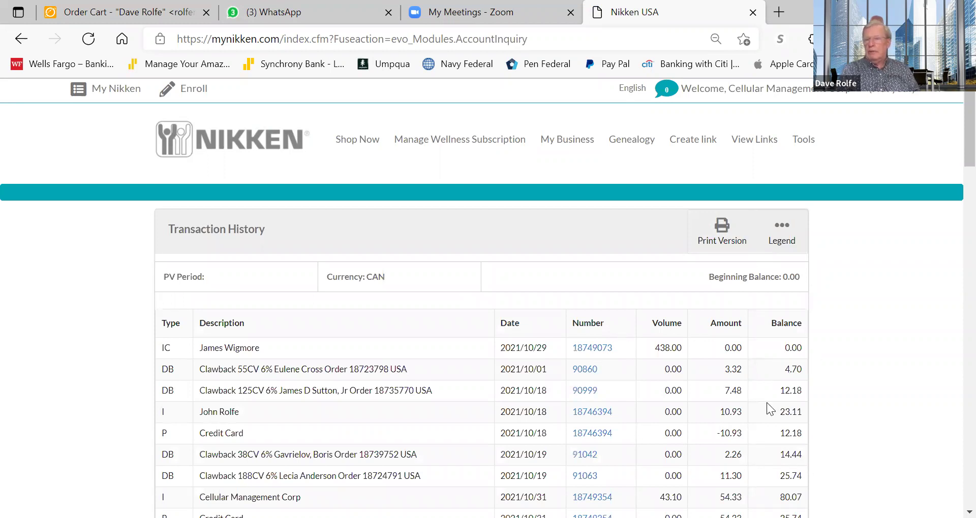
Step: Open the account's Order History and view the customer orders for month 2 of 2022
{"action": "left_click", "coordinate": [802, 94]}
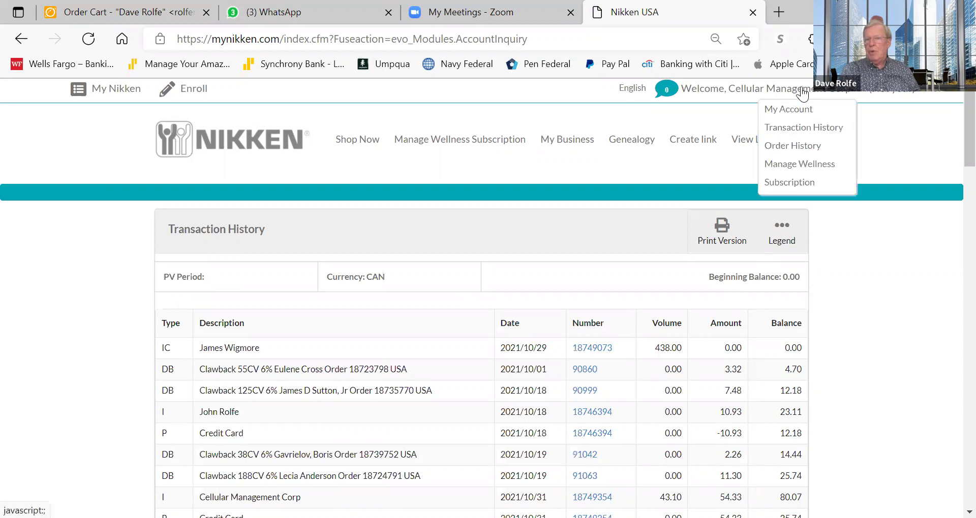
{"action": "left_click", "coordinate": [800, 147]}
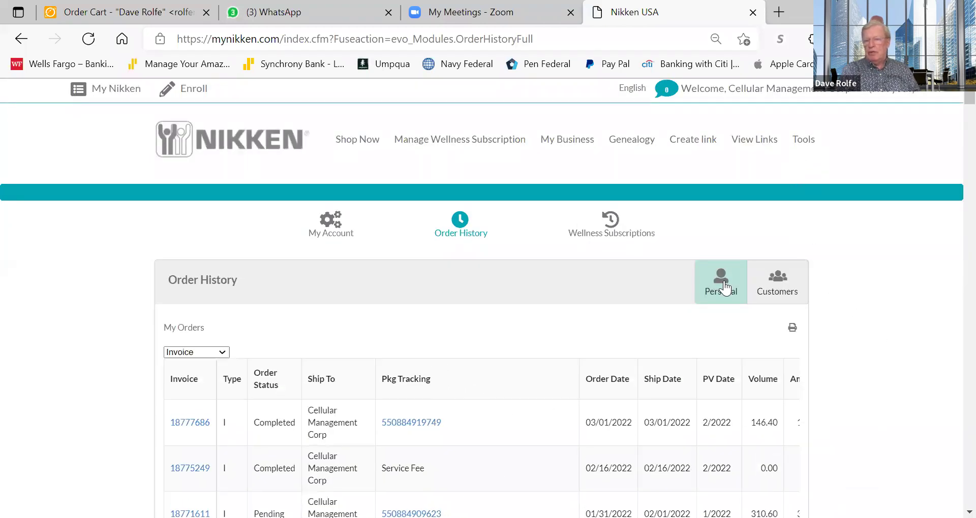
{"action": "left_click", "coordinate": [773, 284]}
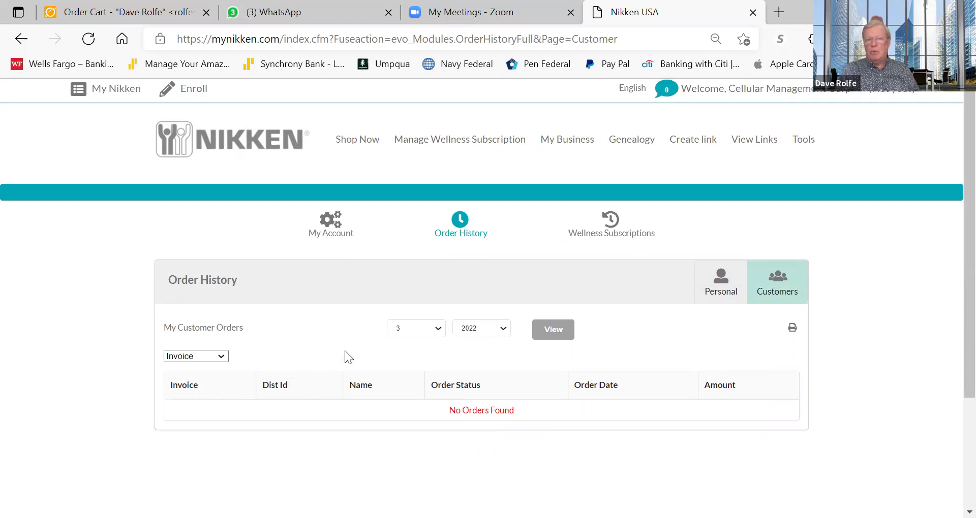
{"action": "left_click", "coordinate": [435, 330]}
{"action": "left_click", "coordinate": [409, 353]}
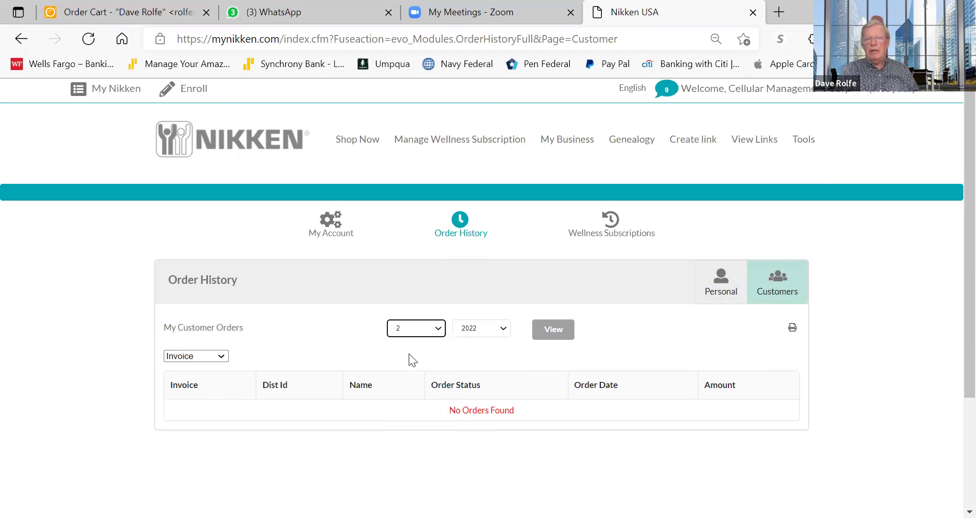
{"action": "left_click", "coordinate": [552, 332]}
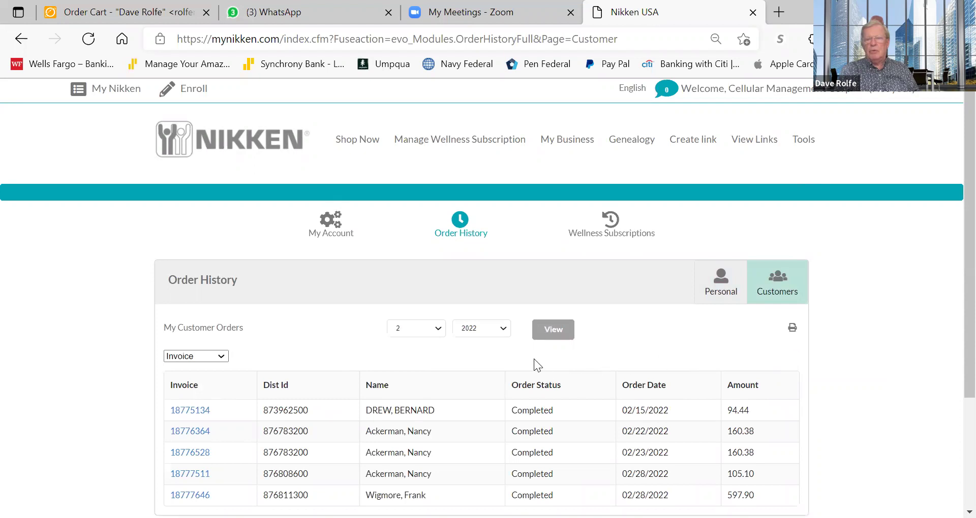
{"action": "left_click", "coordinate": [500, 330]}
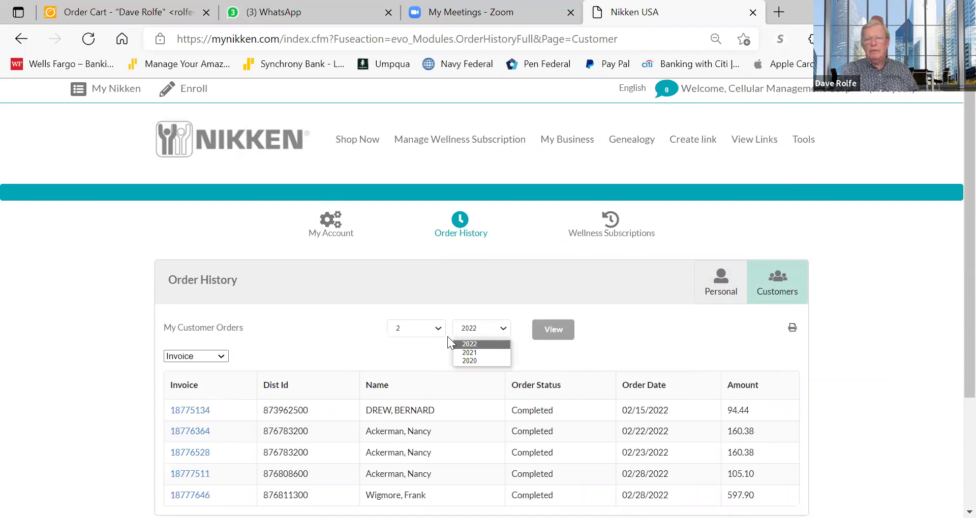
{"action": "left_click", "coordinate": [437, 329]}
{"action": "left_click", "coordinate": [401, 353]}
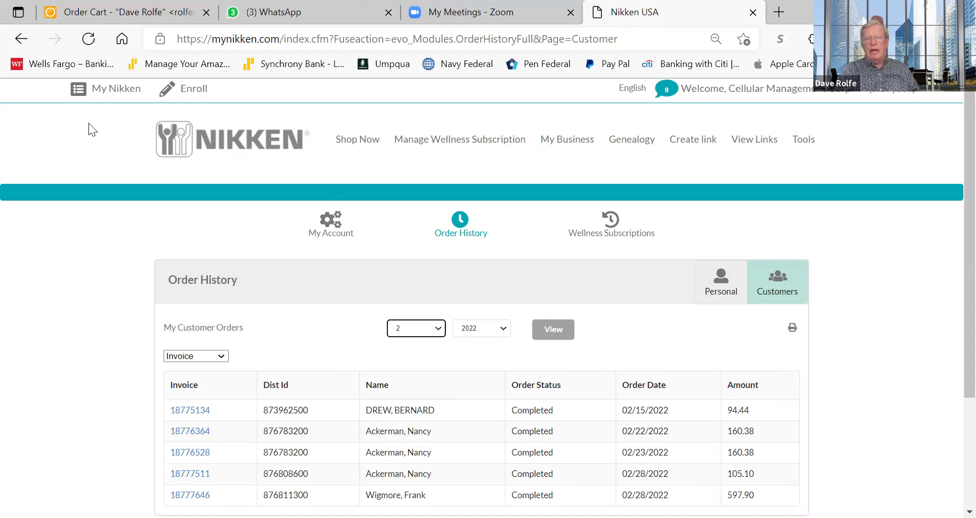
Step: Open the Commission Summary report from the My Nikken dashboard's business reports and show its Secondary Bonus table
{"action": "left_click", "coordinate": [76, 89]}
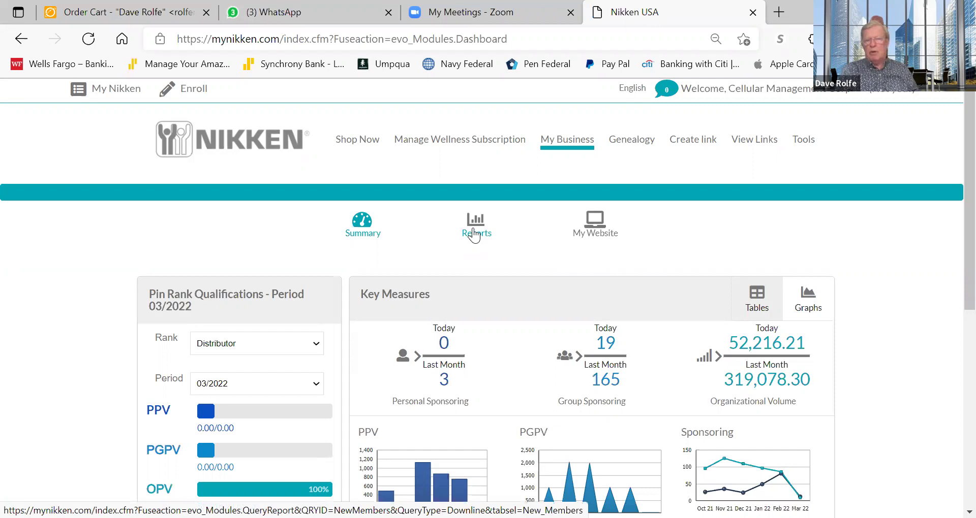
{"action": "left_click", "coordinate": [473, 235]}
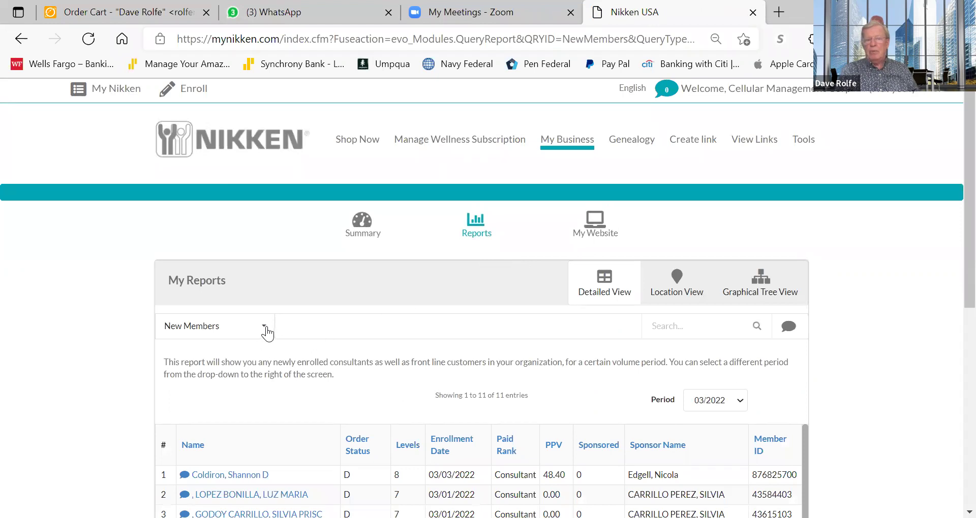
{"action": "left_click", "coordinate": [264, 328]}
{"action": "scroll", "coordinate": [254, 386], "scroll_direction": "down", "scroll_amount": 2}
{"action": "scroll", "coordinate": [254, 386], "scroll_direction": "up", "scroll_amount": 2}
{"action": "scroll", "coordinate": [285, 376], "scroll_direction": "down", "scroll_amount": 3}
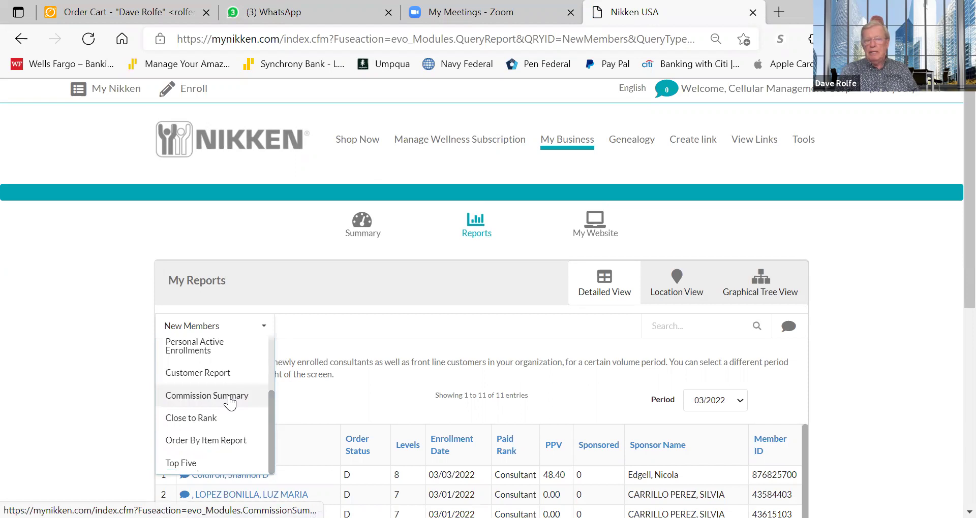
{"action": "left_click", "coordinate": [230, 397]}
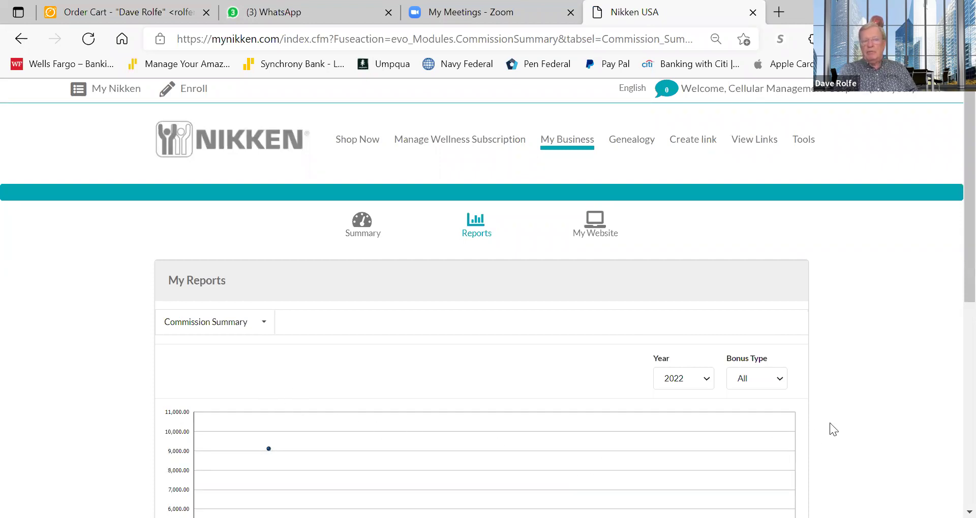
{"action": "left_click_drag", "start_coordinate": [956, 294], "coordinate": [954, 388]}
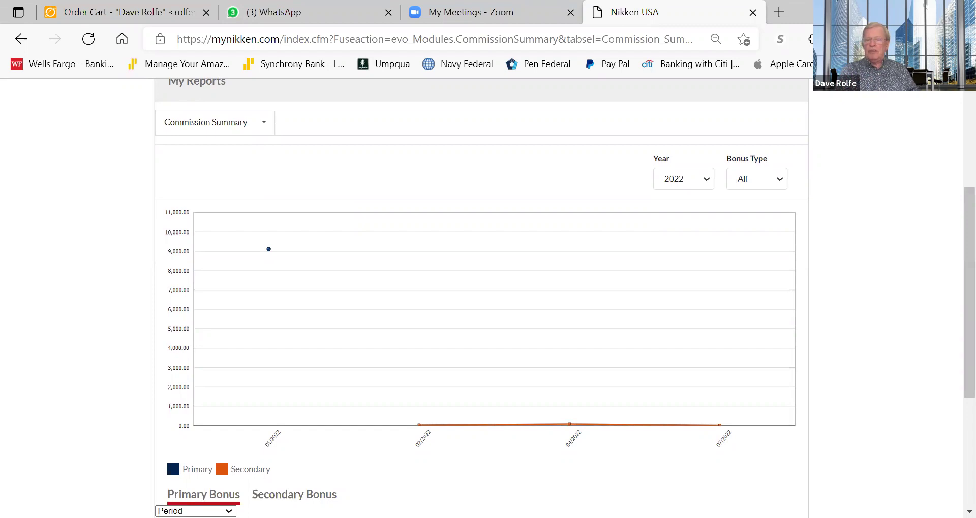
{"action": "left_click", "coordinate": [294, 494]}
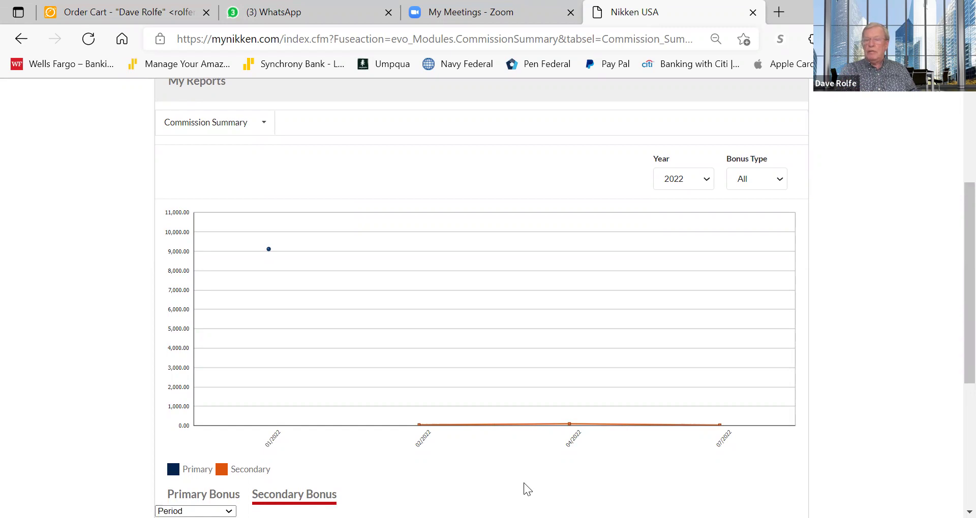
Step: Set the Commission Summary year to 2021 and review that year's bonus chart and Primary Bonus table
{"action": "left_click", "coordinate": [705, 179]}
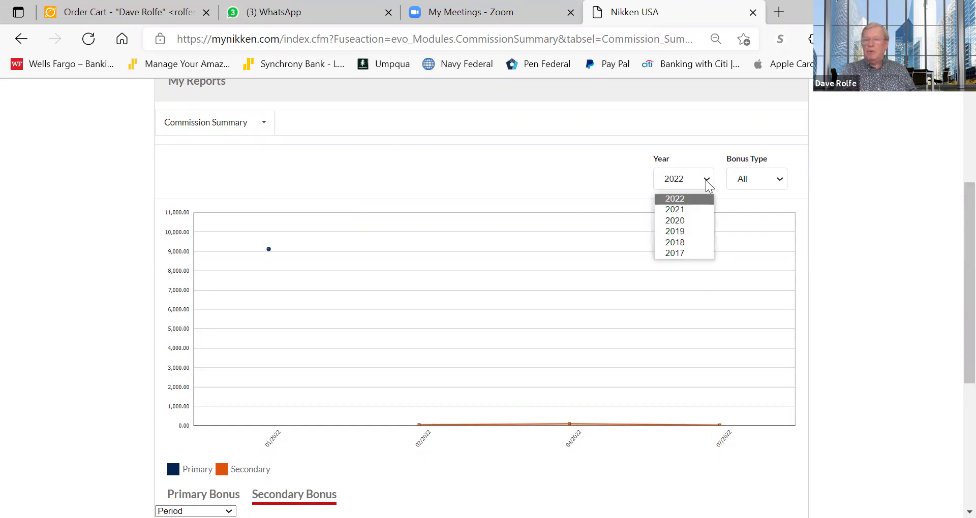
{"action": "left_click", "coordinate": [688, 209]}
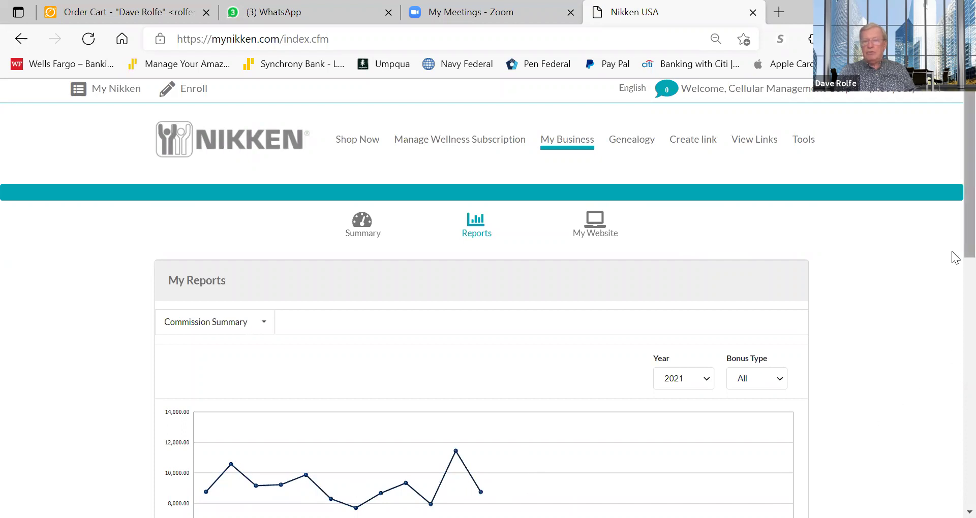
{"action": "scroll", "coordinate": [953, 259], "scroll_direction": "down", "scroll_amount": 3}
{"action": "scroll", "coordinate": [955, 325], "scroll_direction": "down", "scroll_amount": 1}
{"action": "scroll", "coordinate": [956, 354], "scroll_direction": "down", "scroll_amount": 7}
{"action": "scroll", "coordinate": [954, 447], "scroll_direction": "up", "scroll_amount": 8}
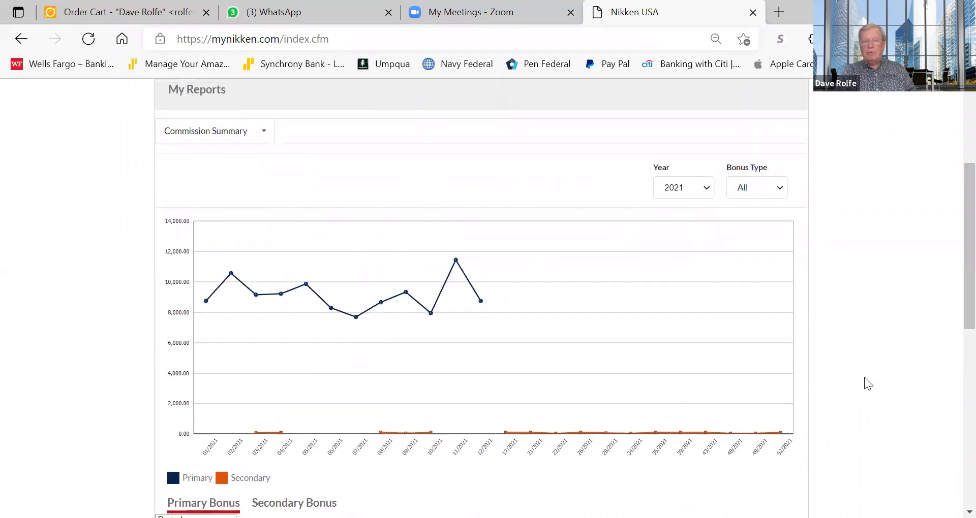
Step: Show the Secondary Bonus table for 2021 and review its earnings and check amounts by period
{"action": "left_click", "coordinate": [294, 503]}
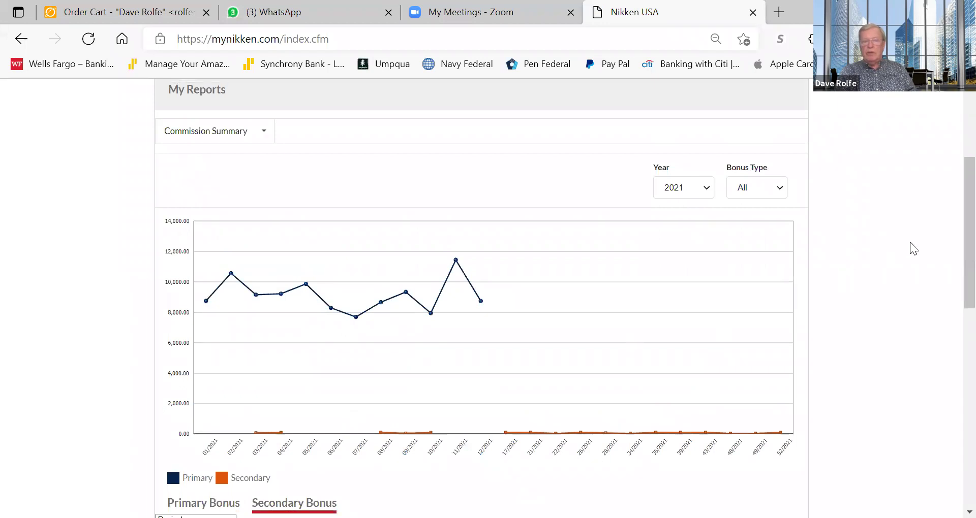
{"action": "scroll", "coordinate": [954, 260], "scroll_direction": "down", "scroll_amount": 3}
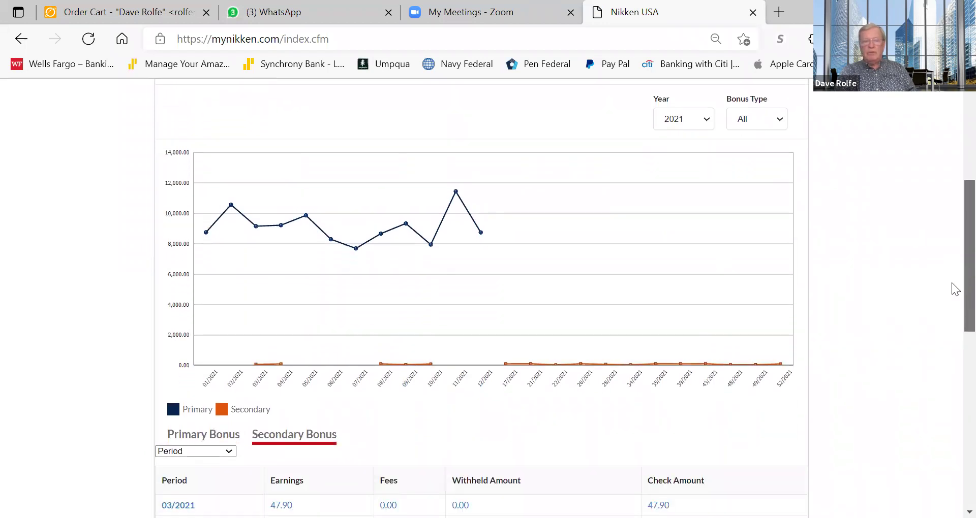
{"action": "scroll", "coordinate": [954, 323], "scroll_direction": "down", "scroll_amount": 4}
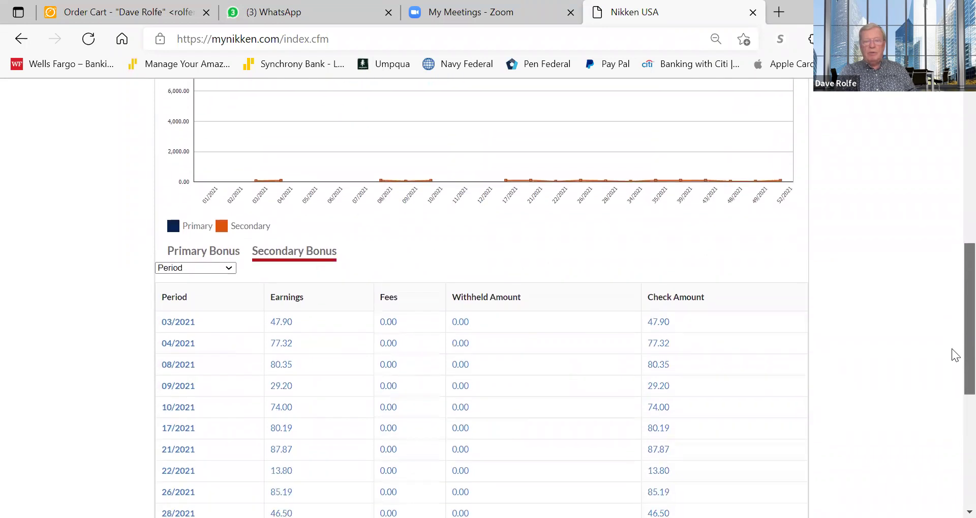
{"action": "scroll", "coordinate": [954, 401], "scroll_direction": "down", "scroll_amount": 2}
{"action": "scroll", "coordinate": [954, 387], "scroll_direction": "up", "scroll_amount": 7}
{"action": "scroll", "coordinate": [955, 293], "scroll_direction": "up", "scroll_amount": 4}
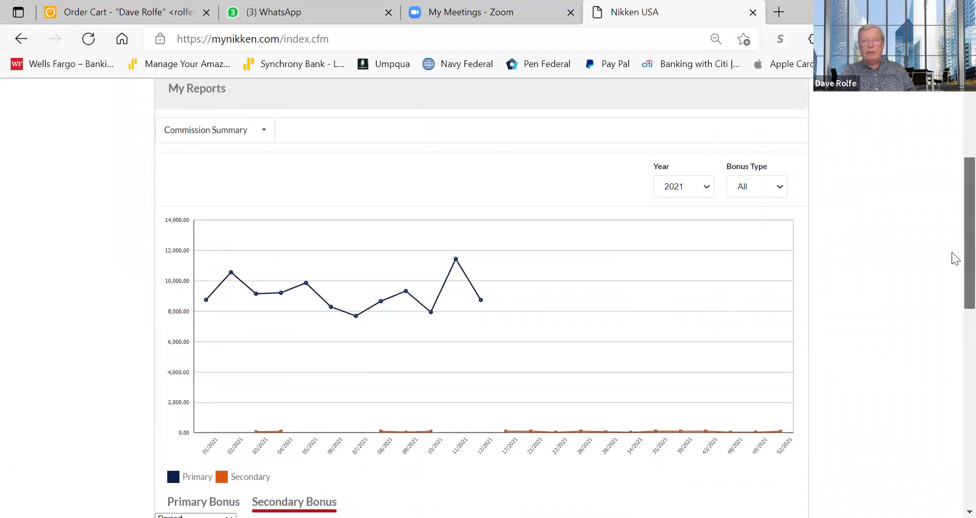
{"action": "scroll", "coordinate": [952, 232], "scroll_direction": "up", "scroll_amount": 2}
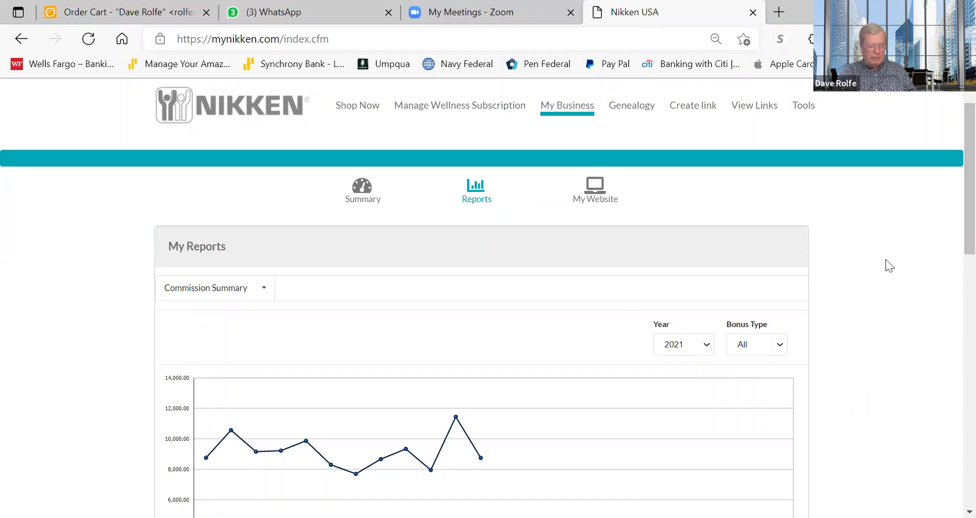
{"action": "scroll", "coordinate": [879, 253], "scroll_direction": "up", "scroll_amount": 1}
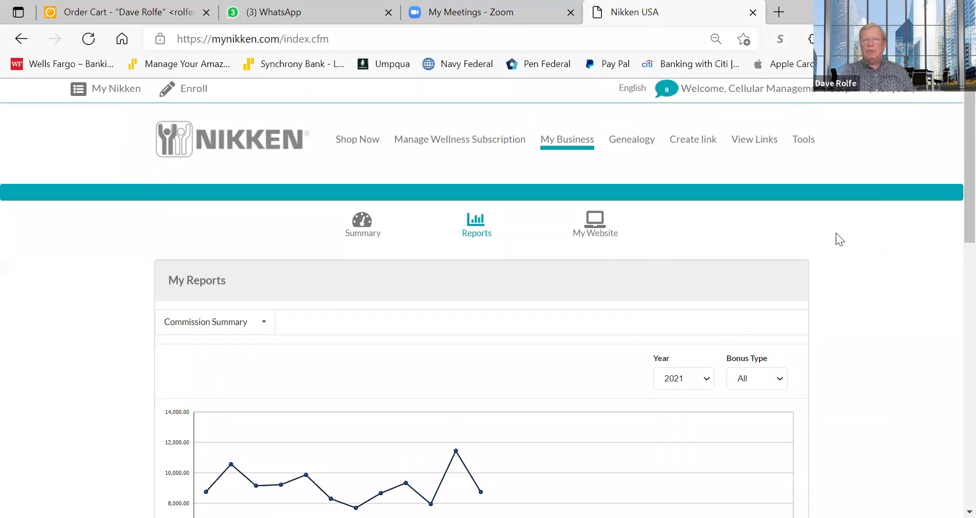